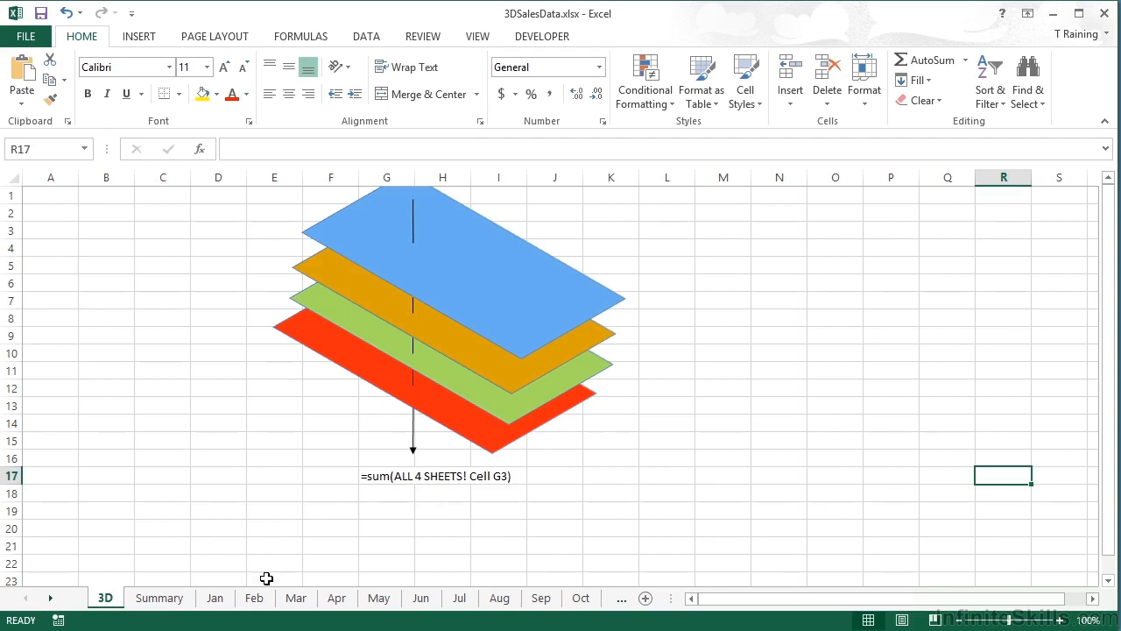
Step: Browse the Jan through Dec sales sheets, then go to the empty Summary sheet
click(216, 599)
click(254, 599)
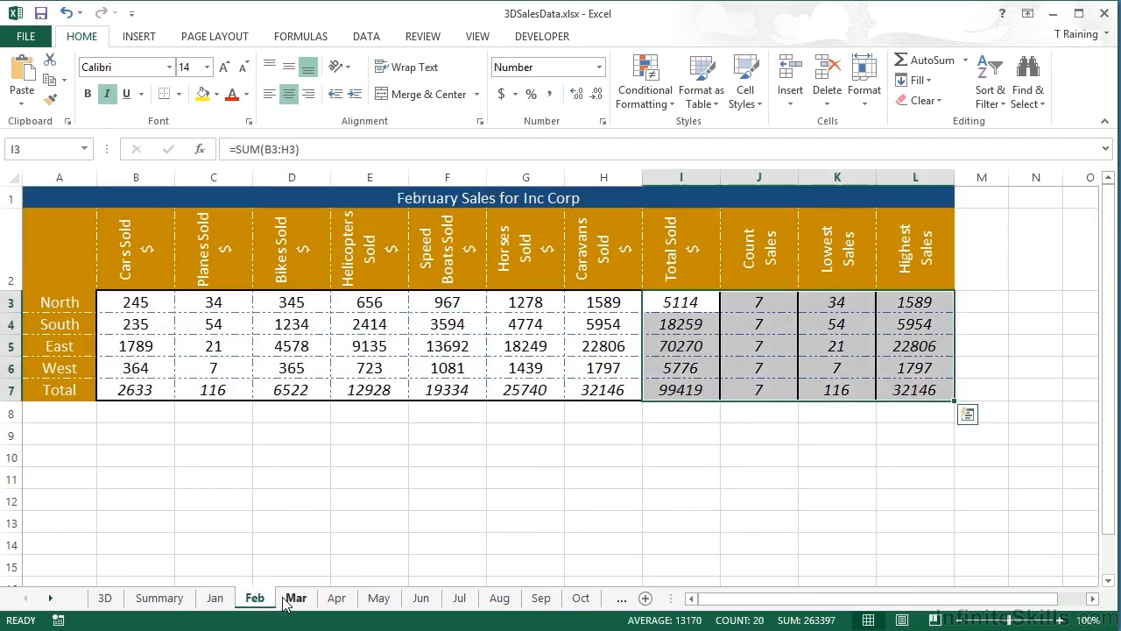
click(296, 599)
click(339, 601)
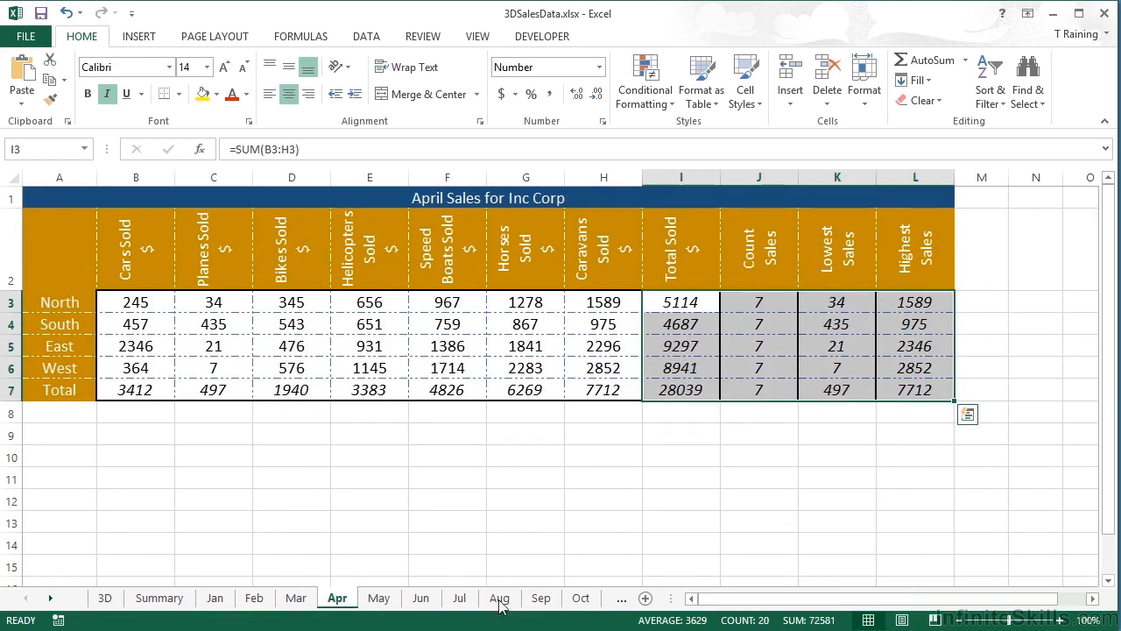
click(50, 597)
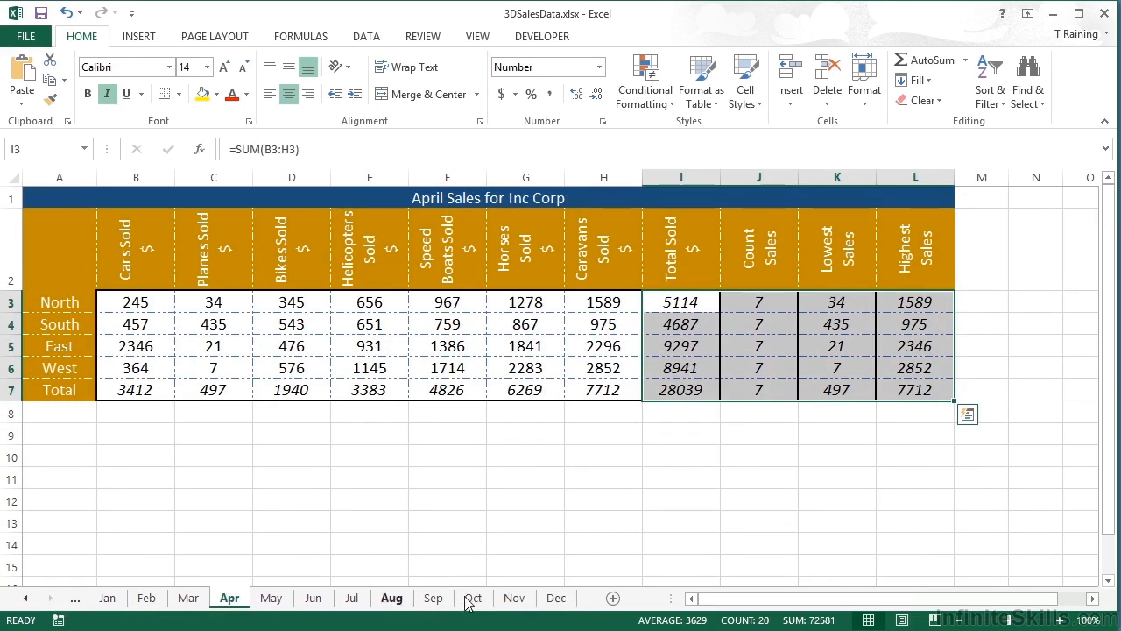
click(561, 598)
click(27, 597)
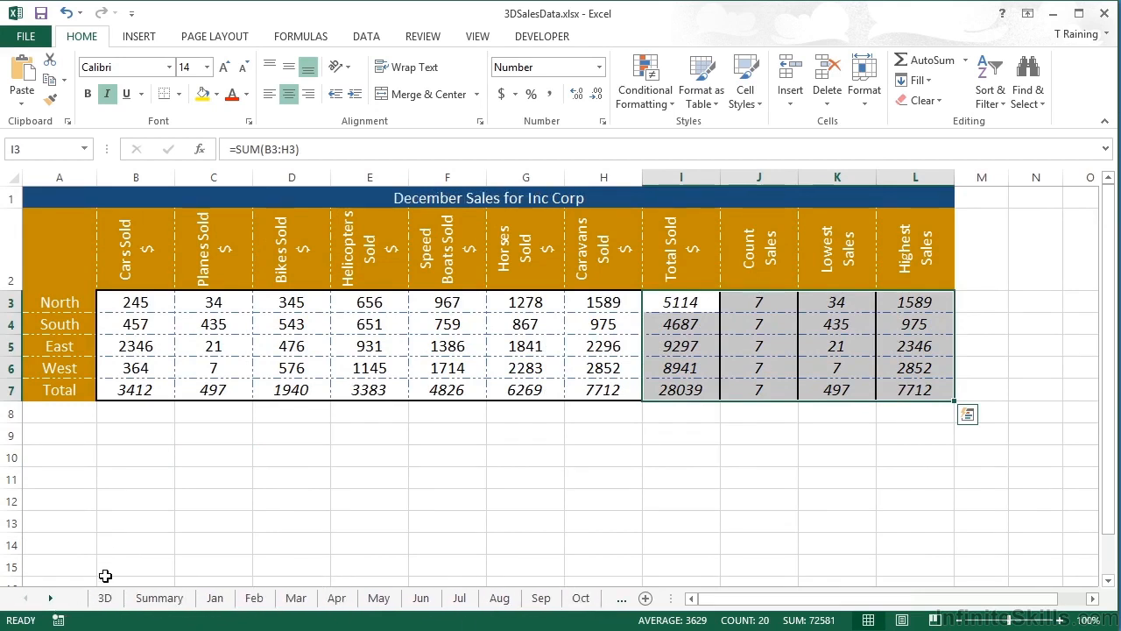
click(160, 597)
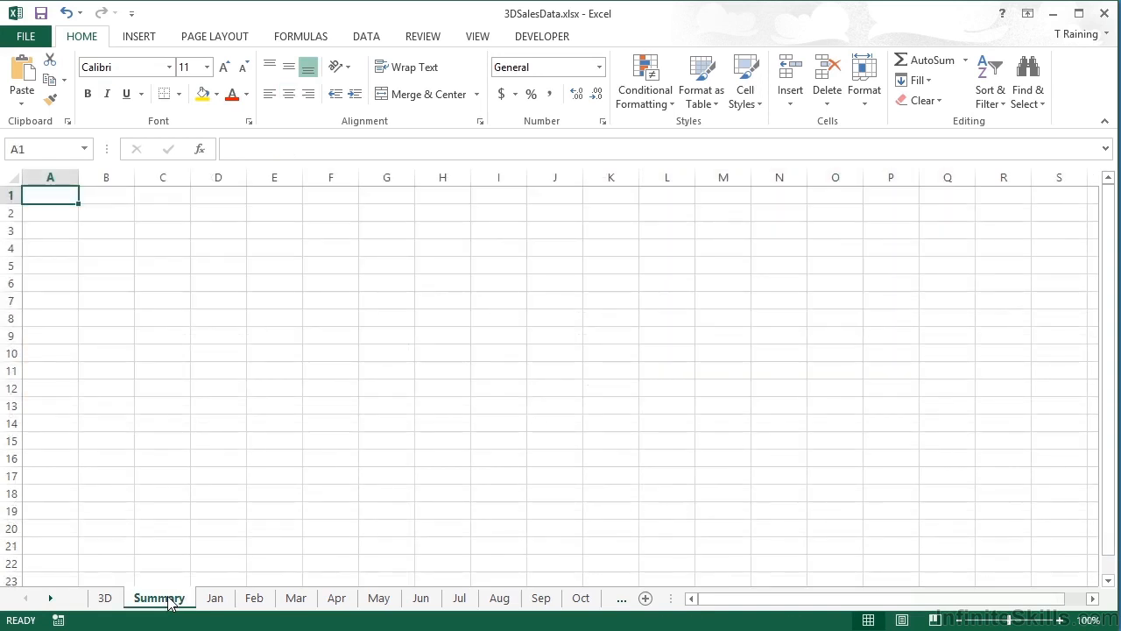
Step: Copy the January sales table, title included, to cell C6 on the Summary sheet
click(215, 597)
drag(75, 198, 888, 386)
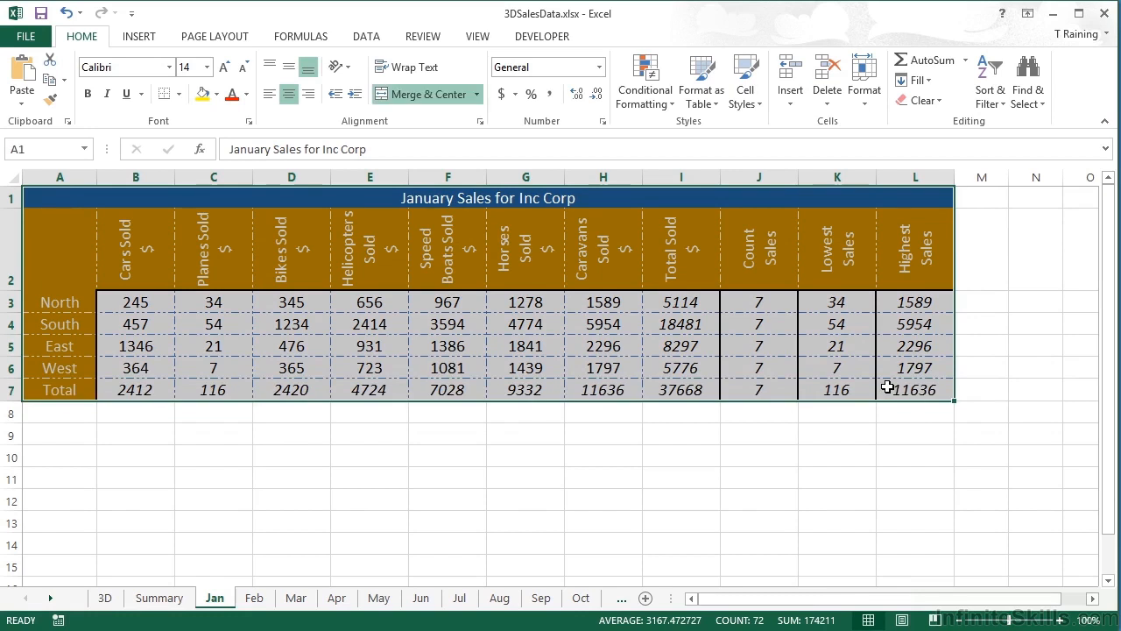
key(ctrl+c)
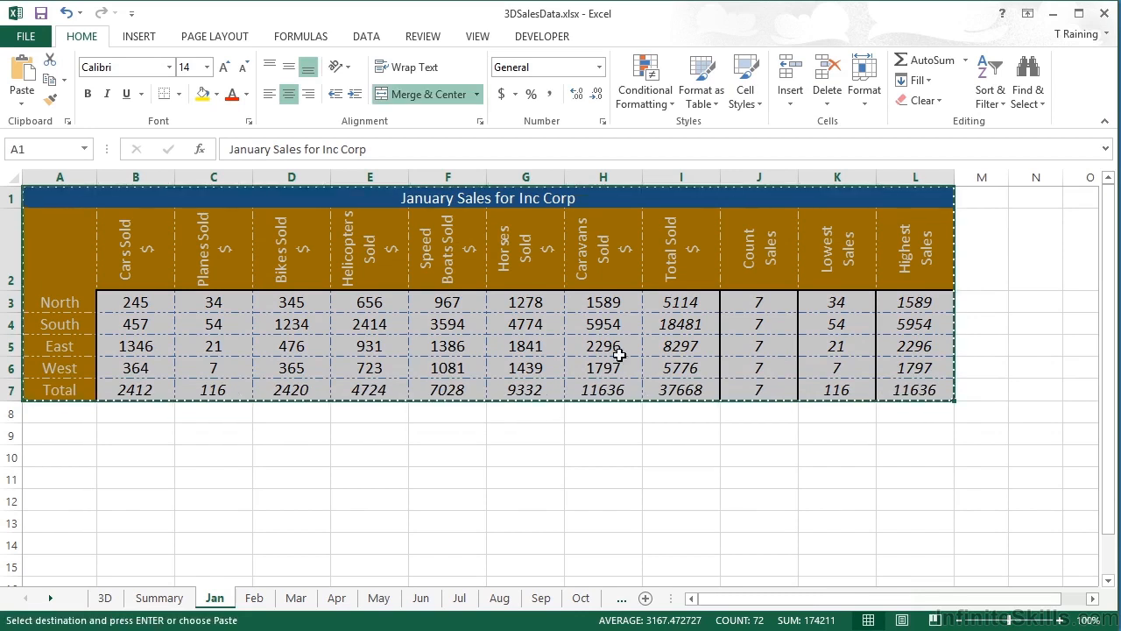
click(158, 598)
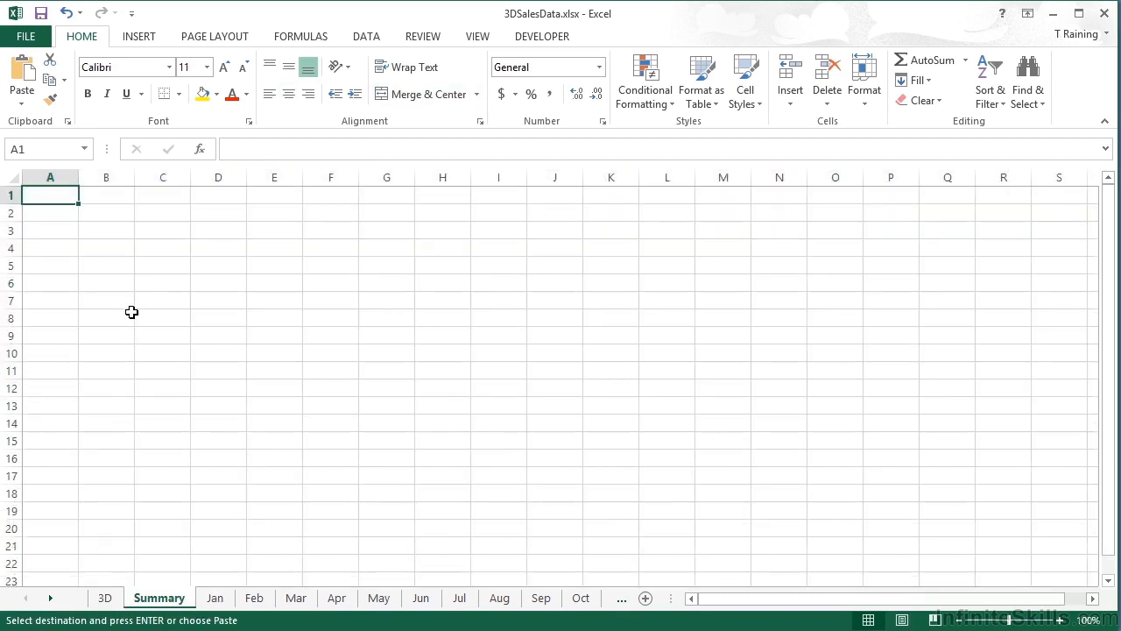
click(151, 279)
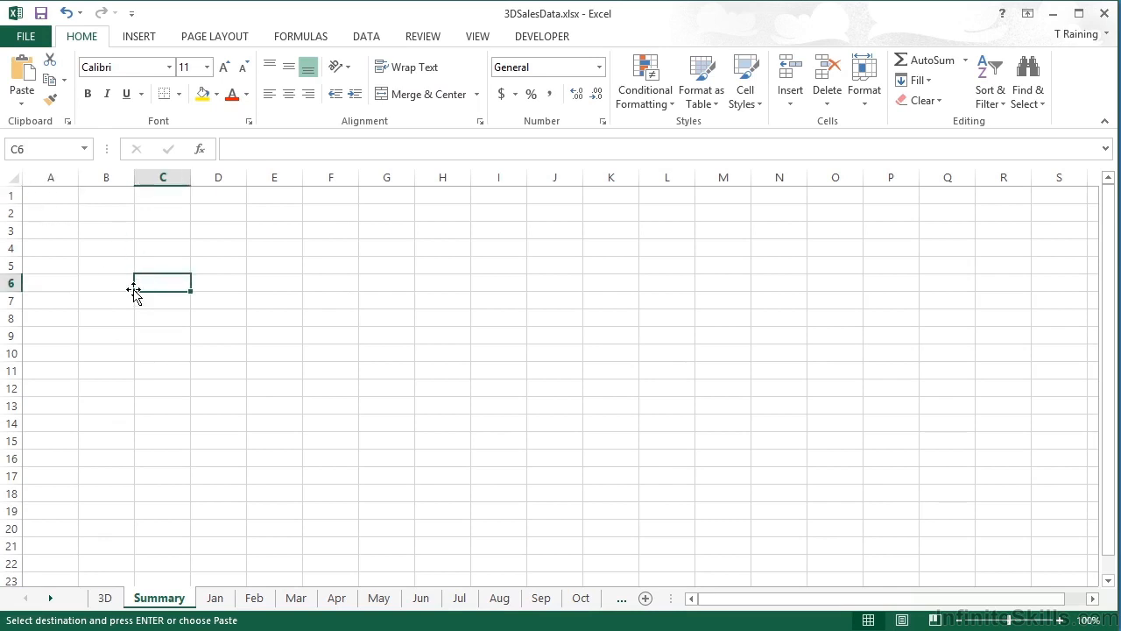
key(ctrl+v)
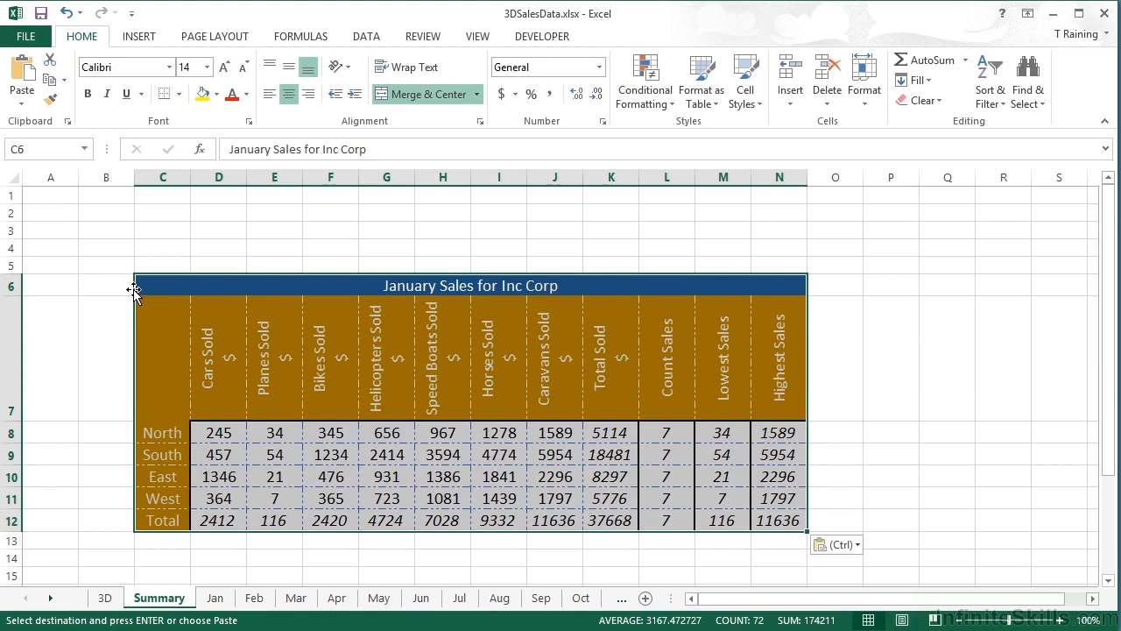
Step: Clear the pasted regional figures D8:J11 so the totals read 0
drag(228, 431, 552, 498)
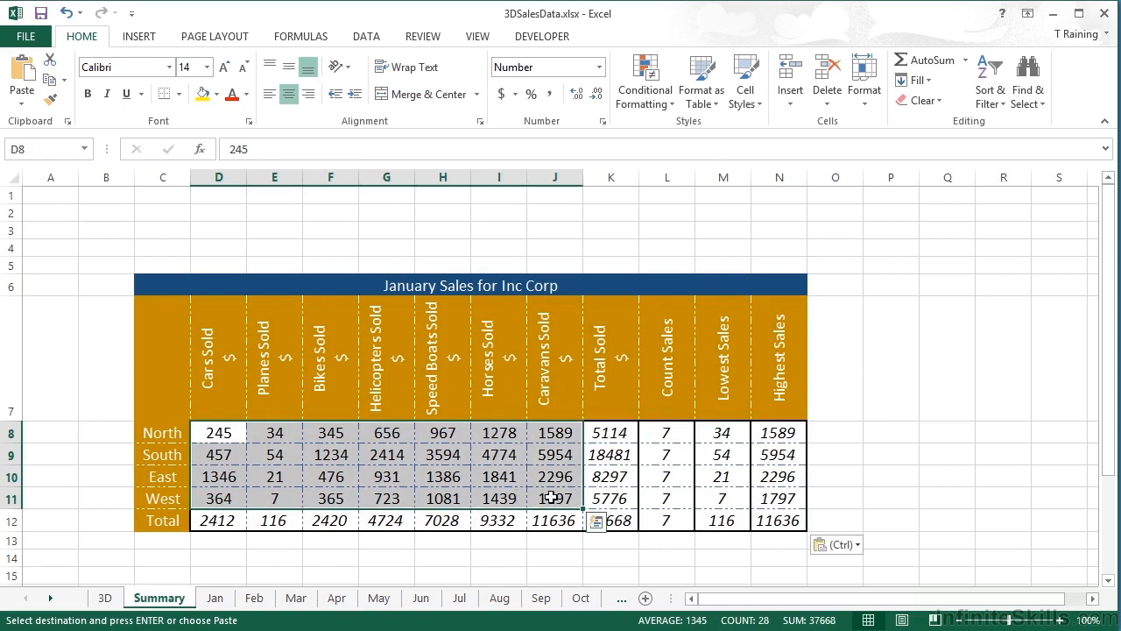
key(Delete)
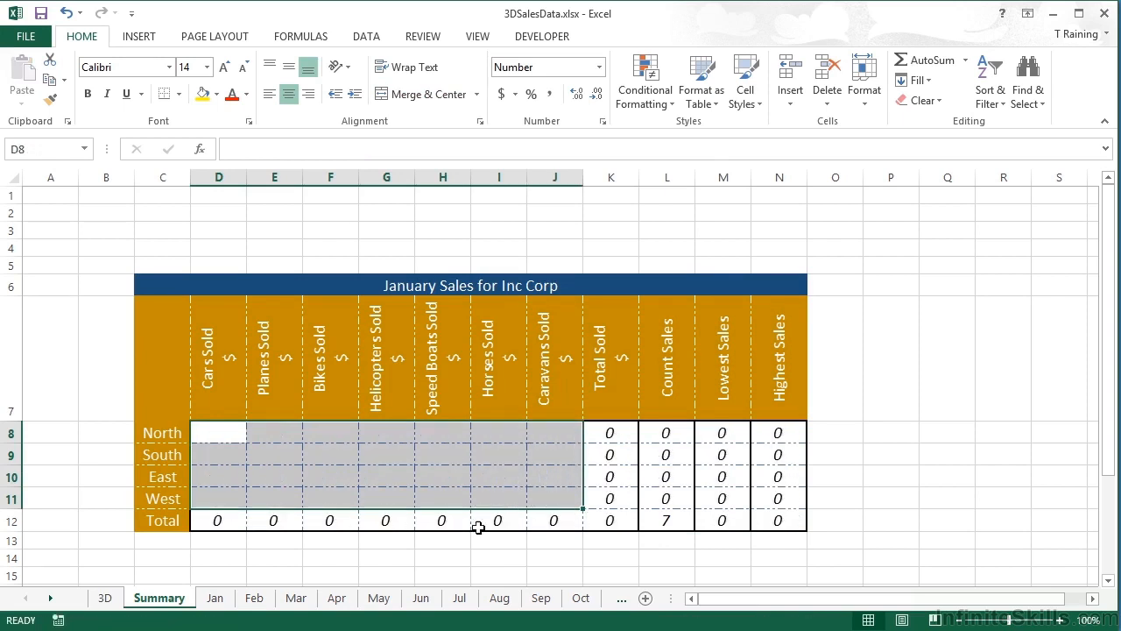
click(233, 523)
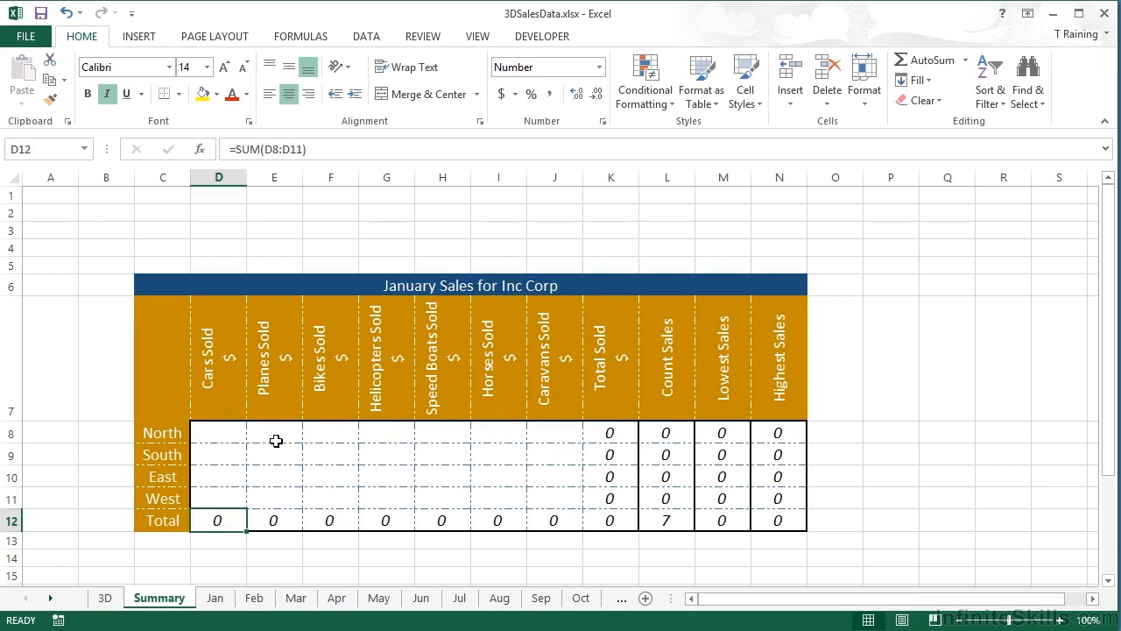
click(229, 431)
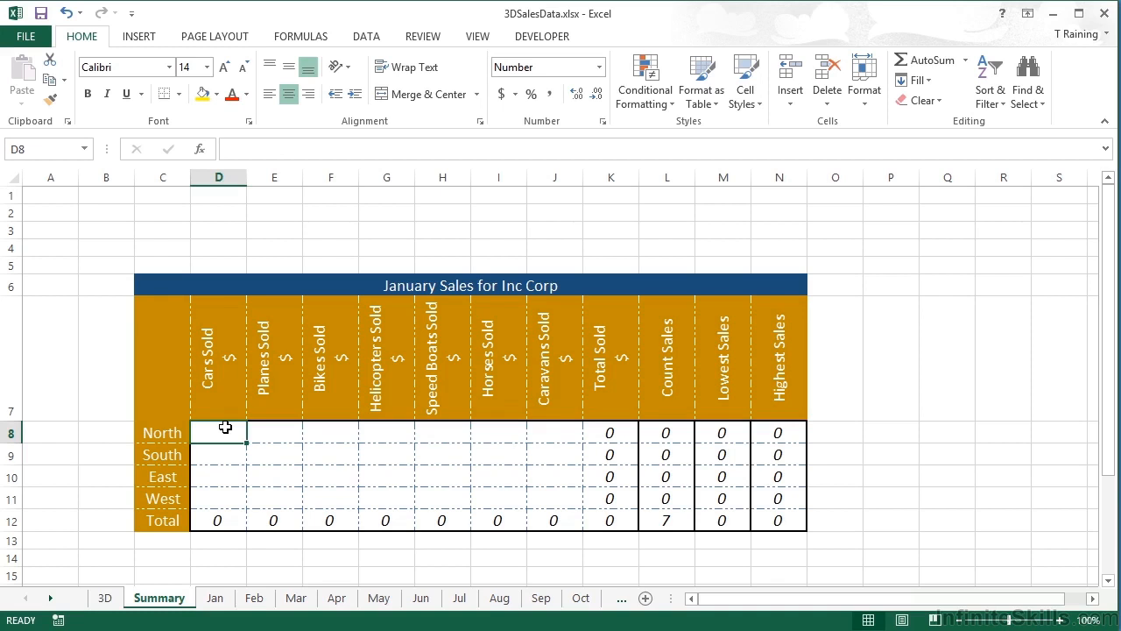
Step: Start a formula in D8 adding cell B3 from the Jan, Feb and Mar sheets
text(=)
click(226, 601)
click(148, 302)
text(+)
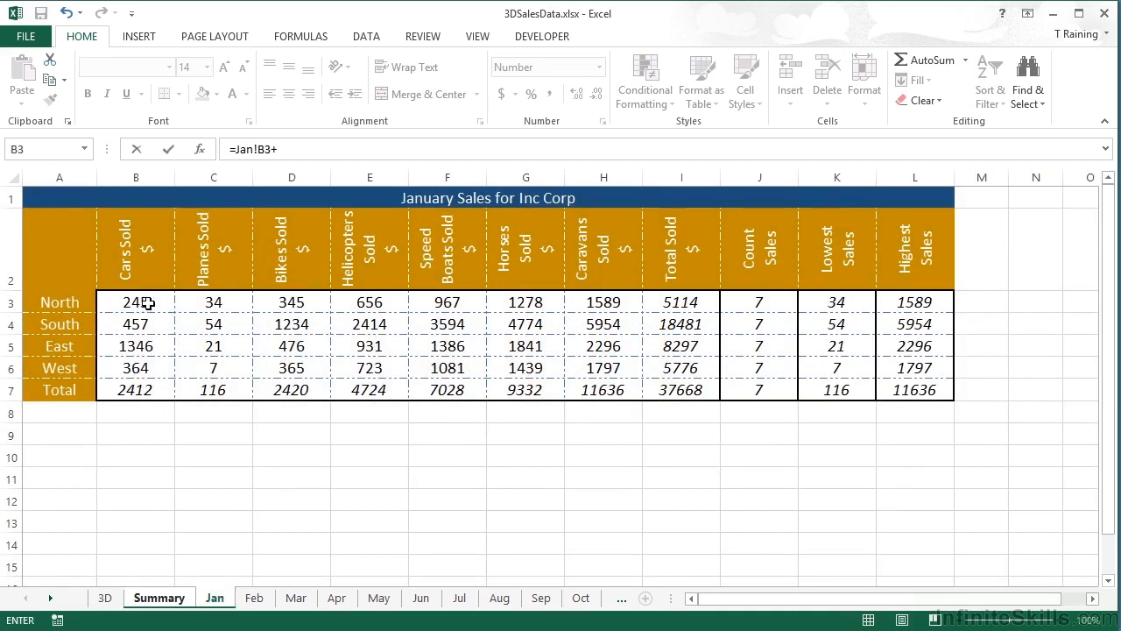
click(254, 597)
click(144, 305)
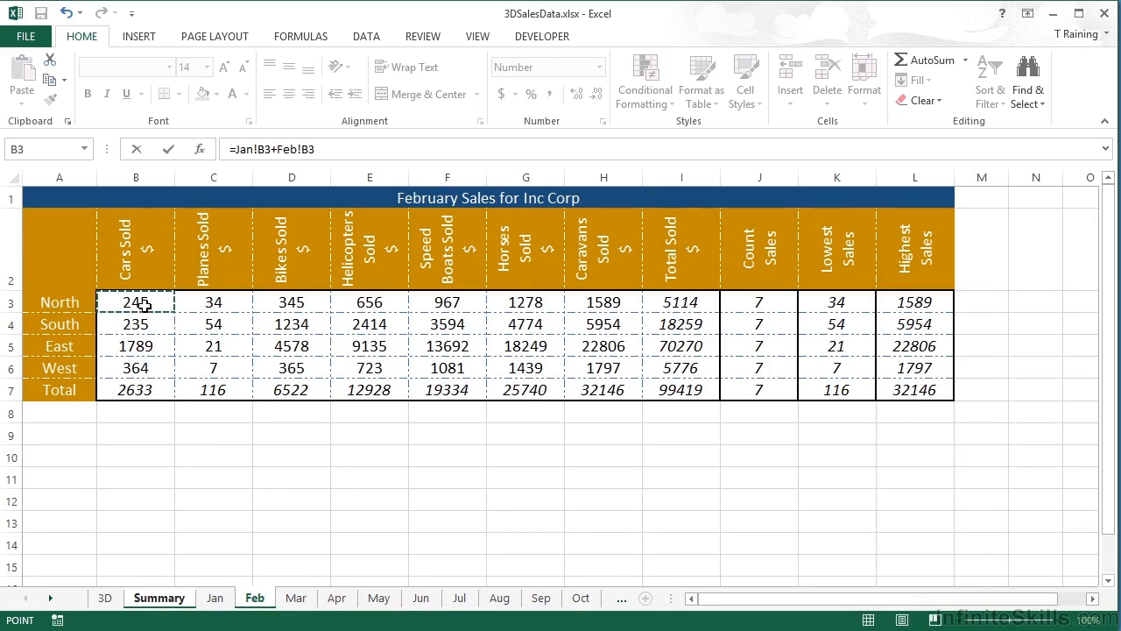
text(+)
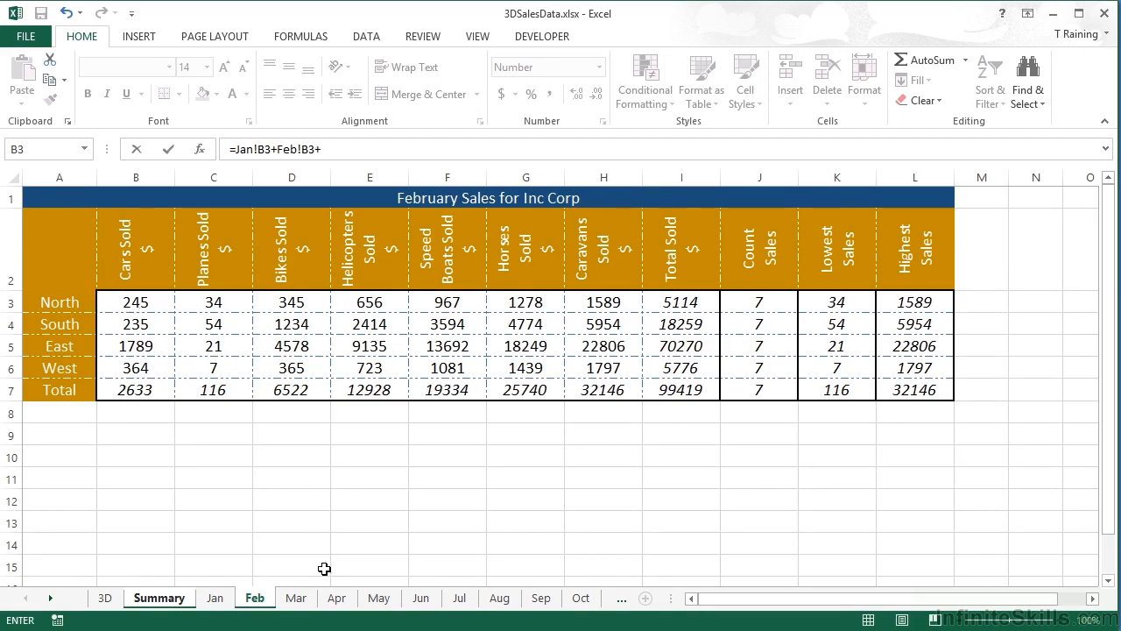
click(295, 598)
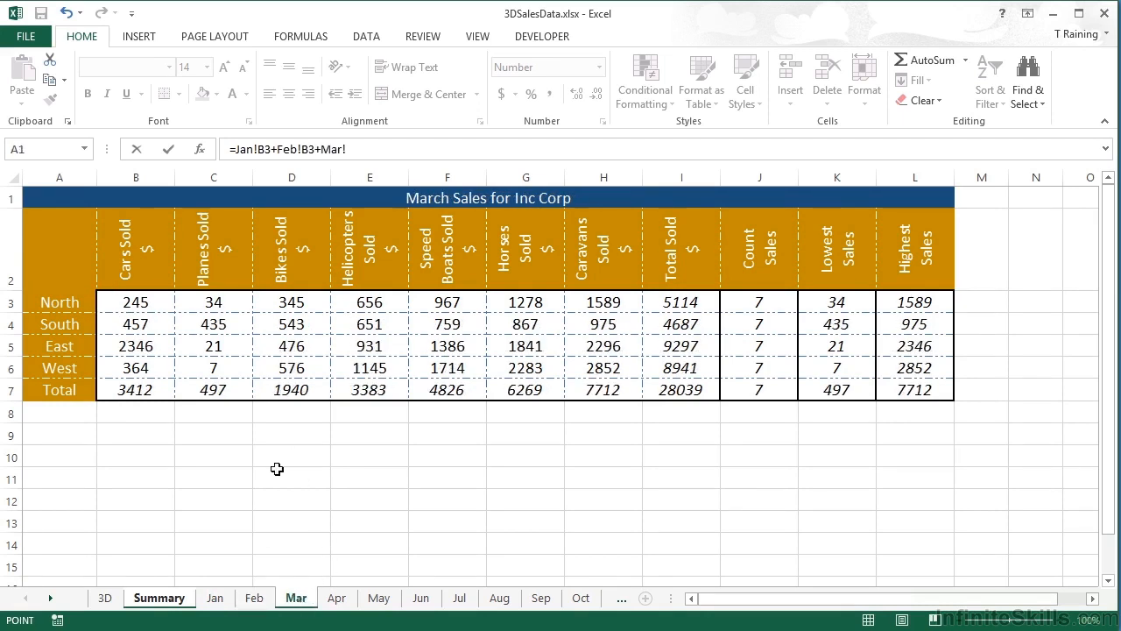
click(140, 303)
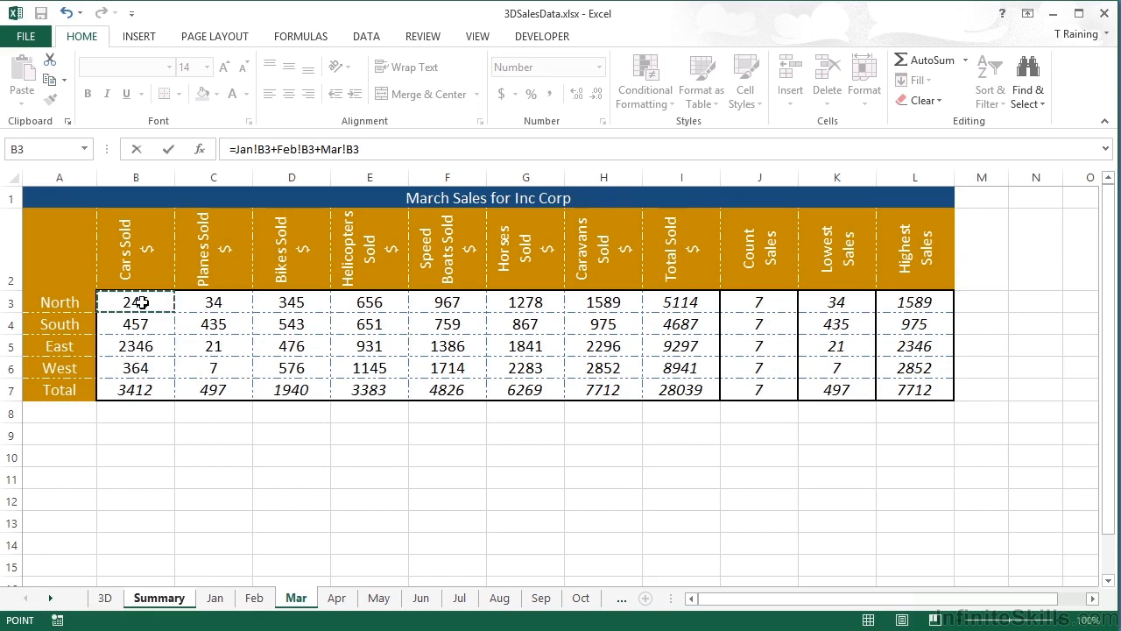
Step: Extend the D8 formula with B3 from Apr, May and Jun and commit it, showing 1470
text(+)
click(337, 598)
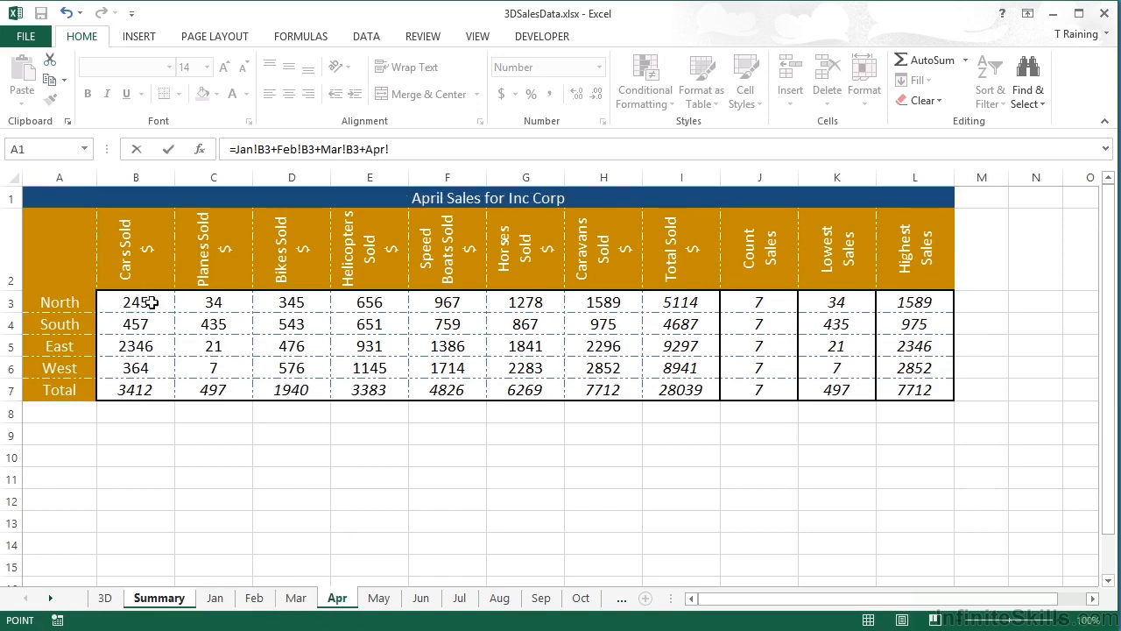
click(140, 301)
text(+)
click(378, 595)
click(141, 302)
text(+May!B3+)
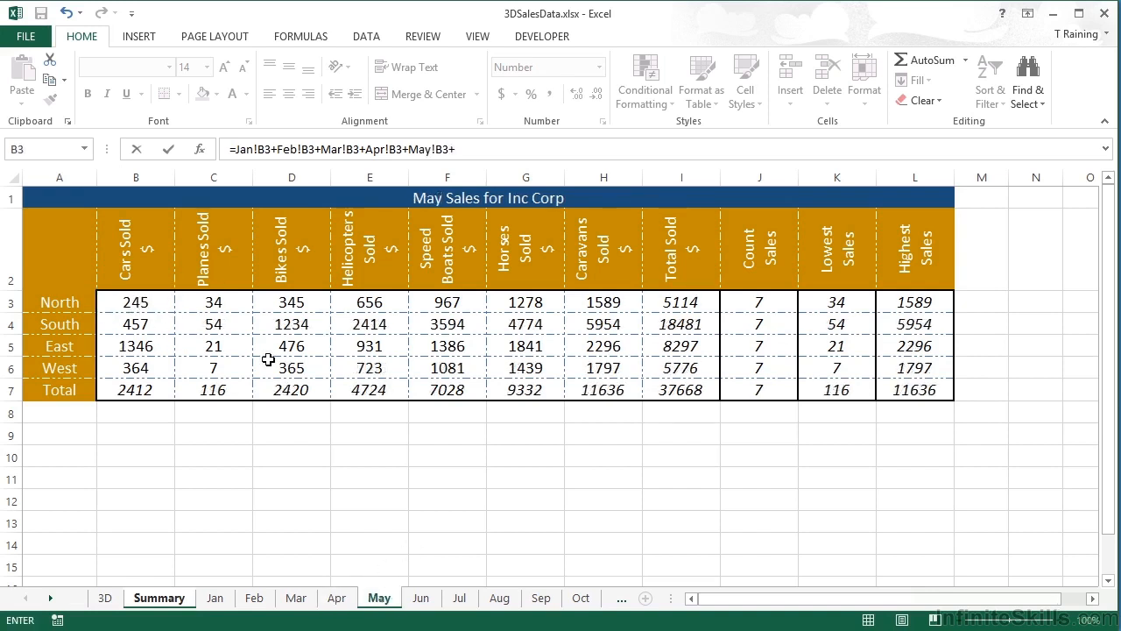
click(422, 597)
click(152, 300)
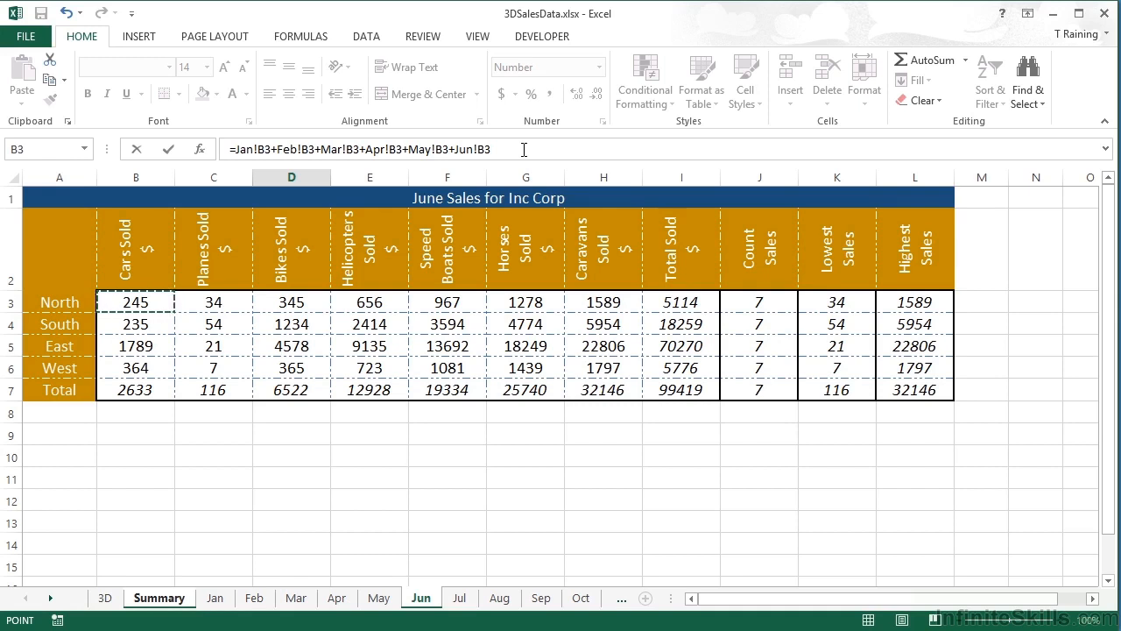
click(524, 149)
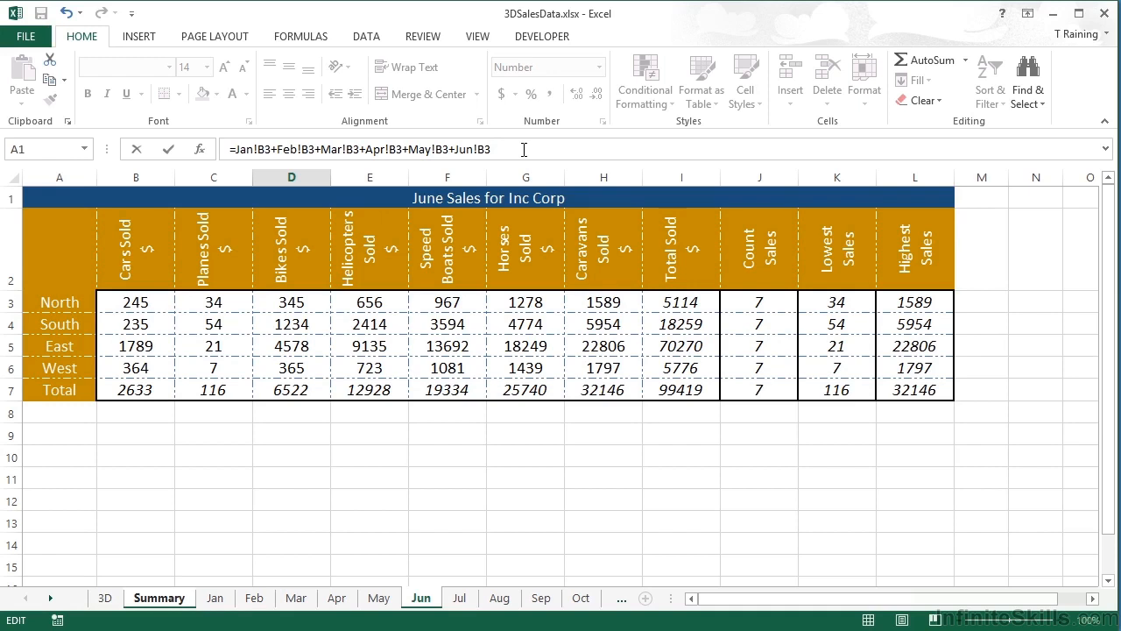
key(Return)
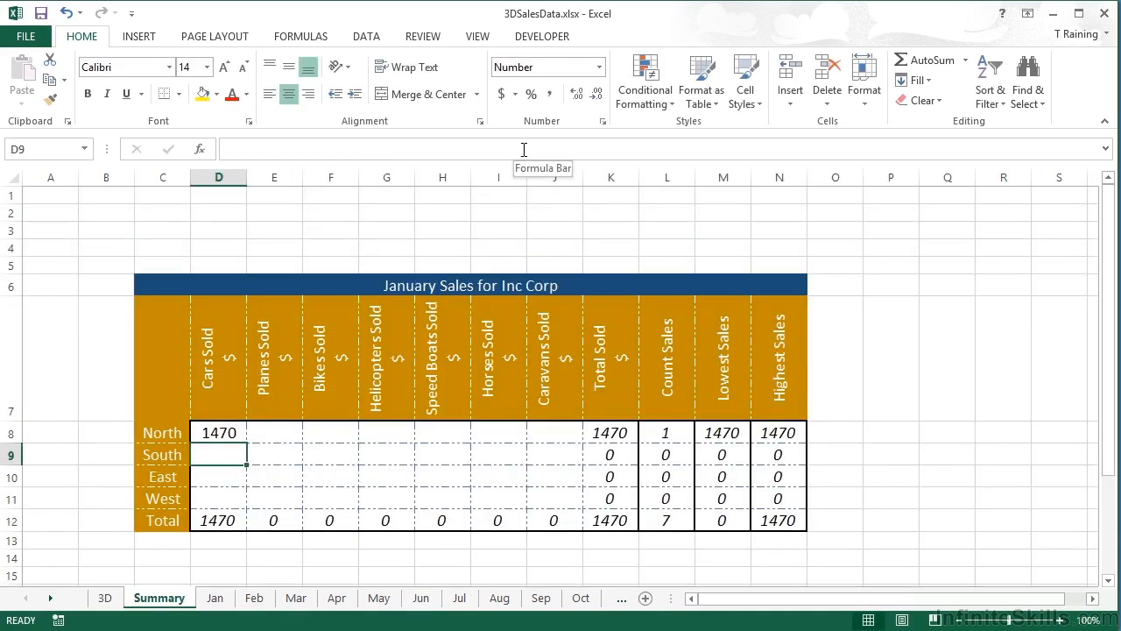
key(Up)
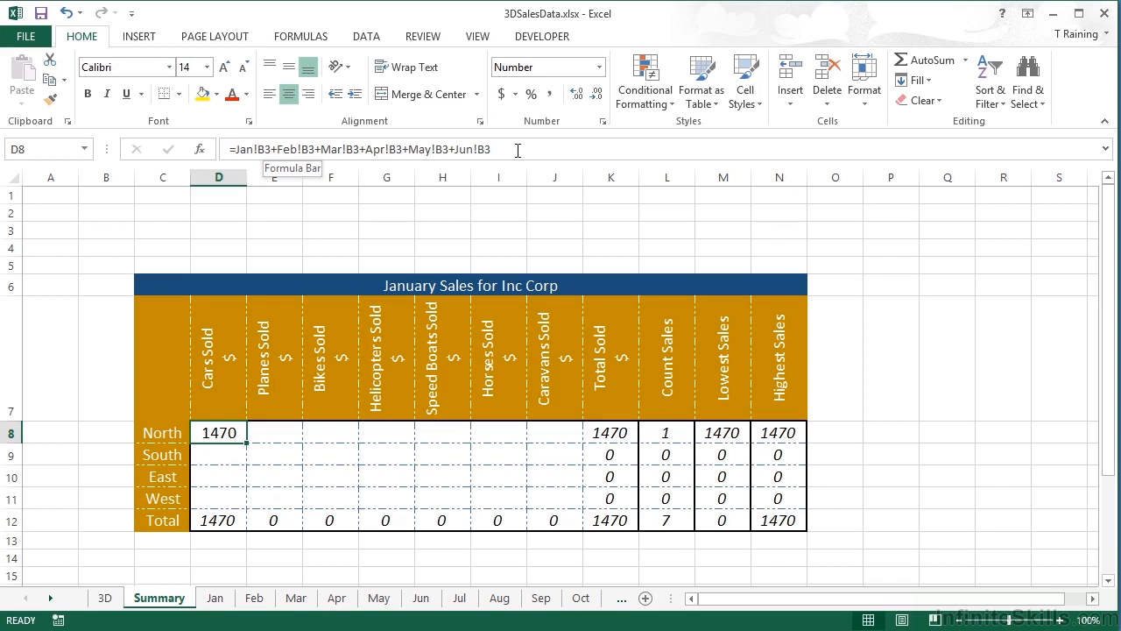
key(BackSpace)
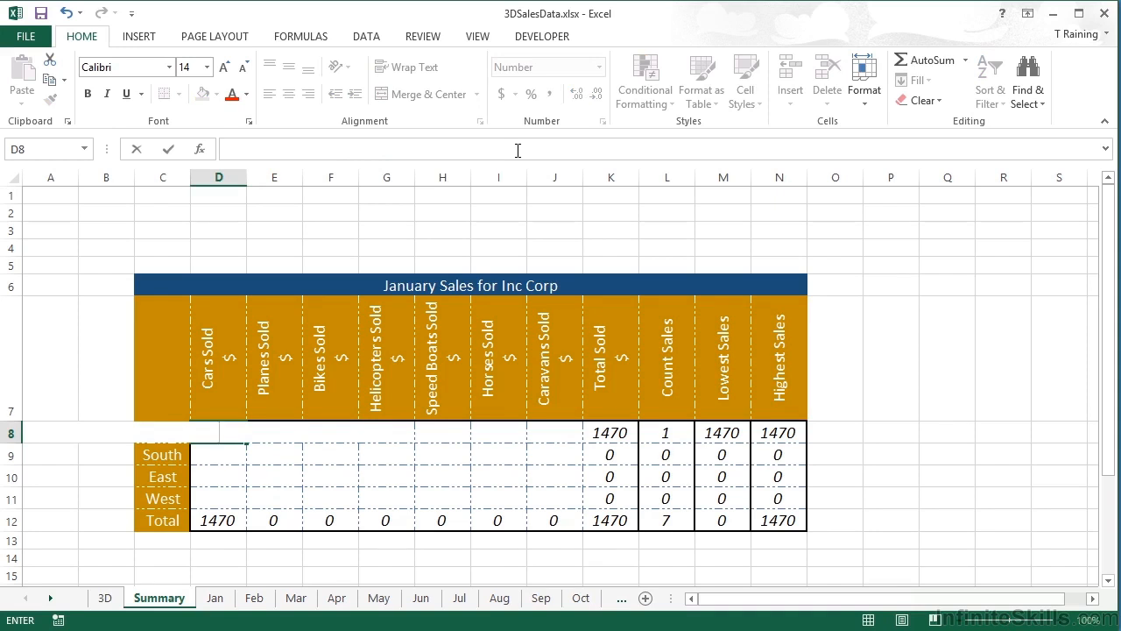
Step: Replace D8 with =sum(jan:dec!b3), totalling North Cars Sold across all twelve months to 2940
text(=sum()
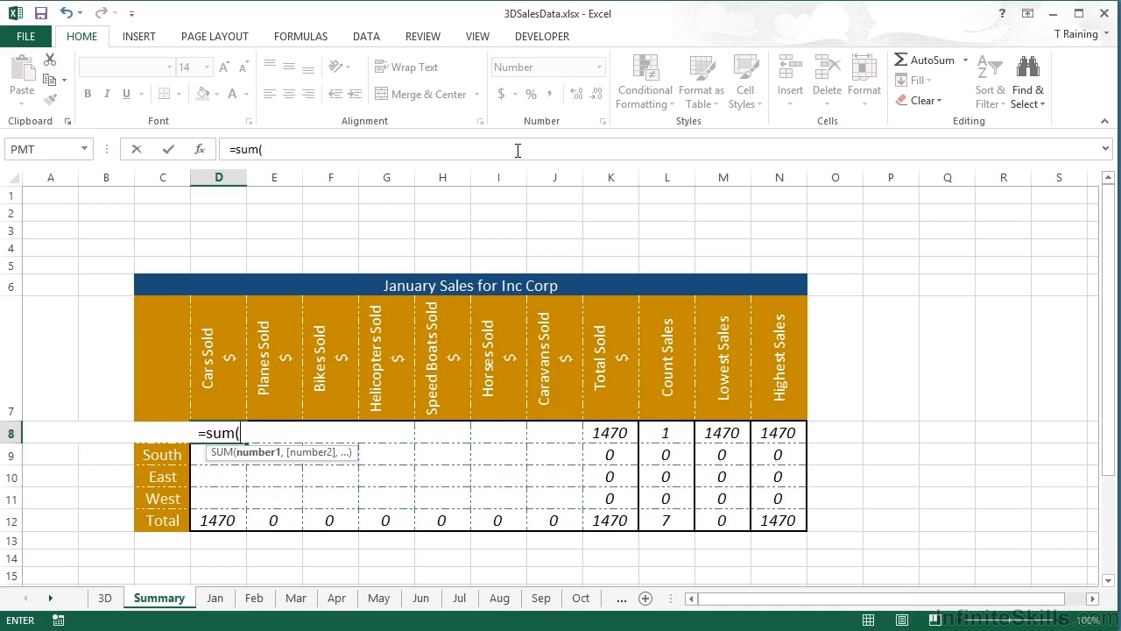
text(j)
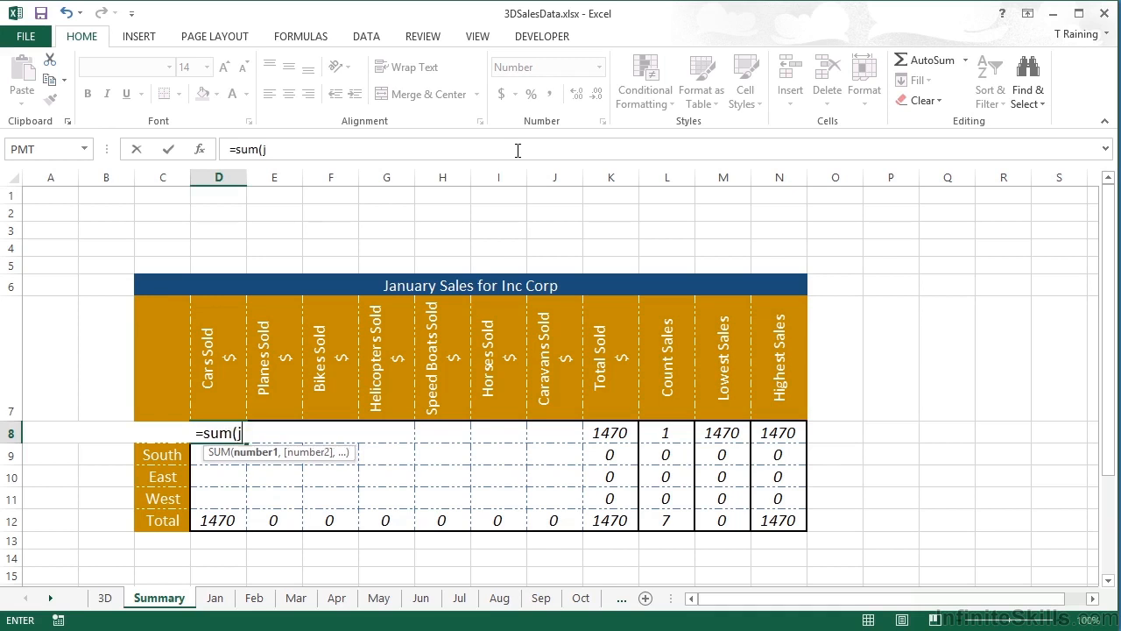
text(an:dec)
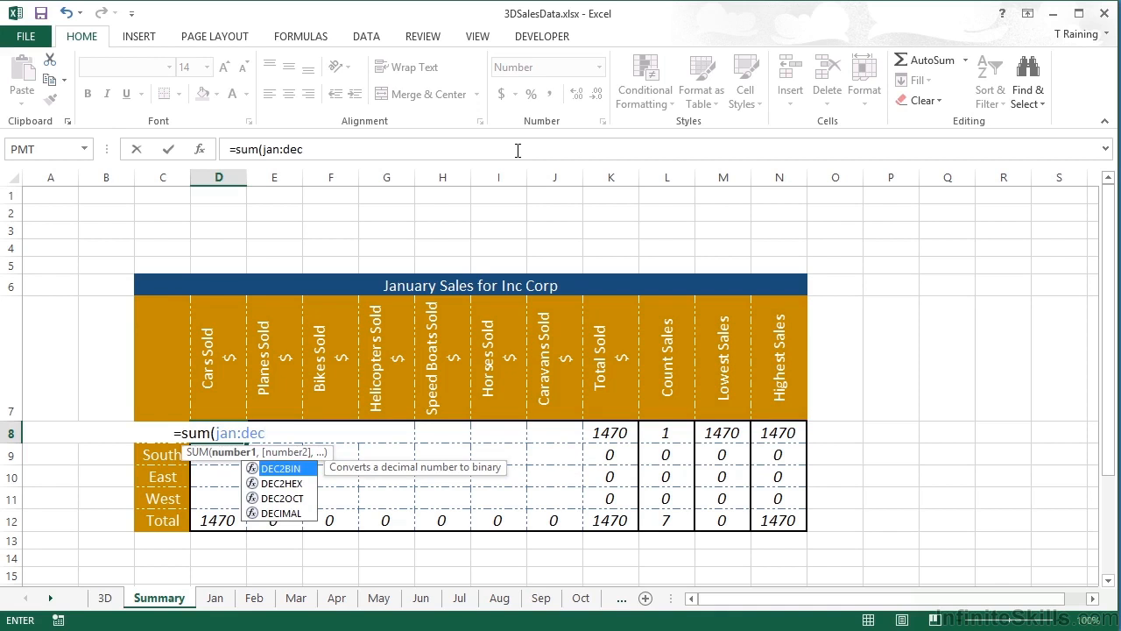
text(!)
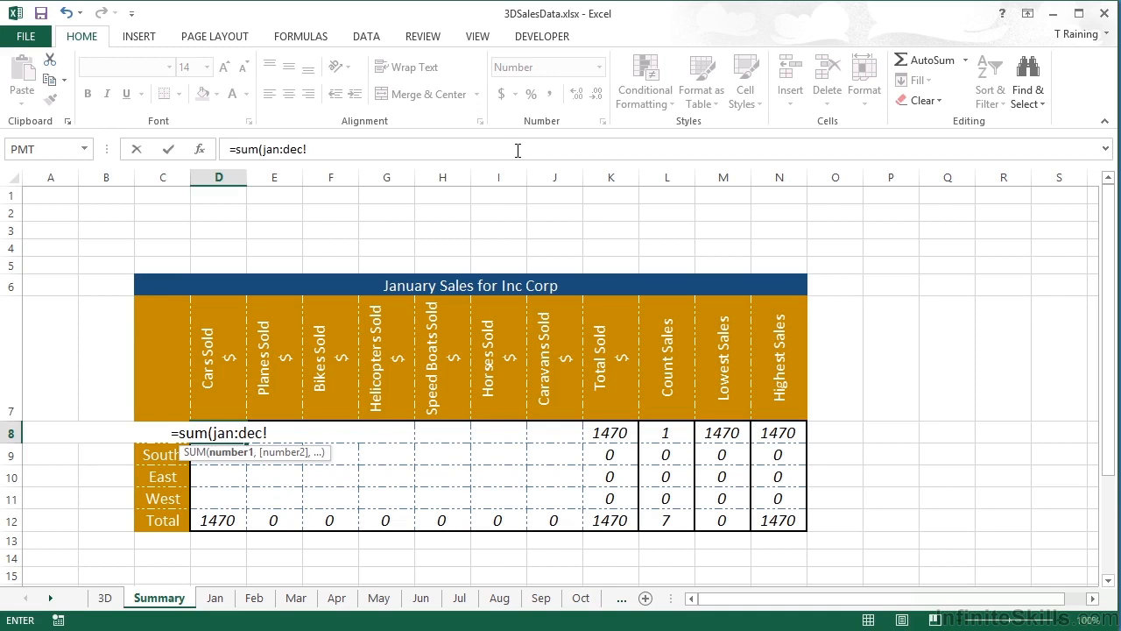
text(b3))
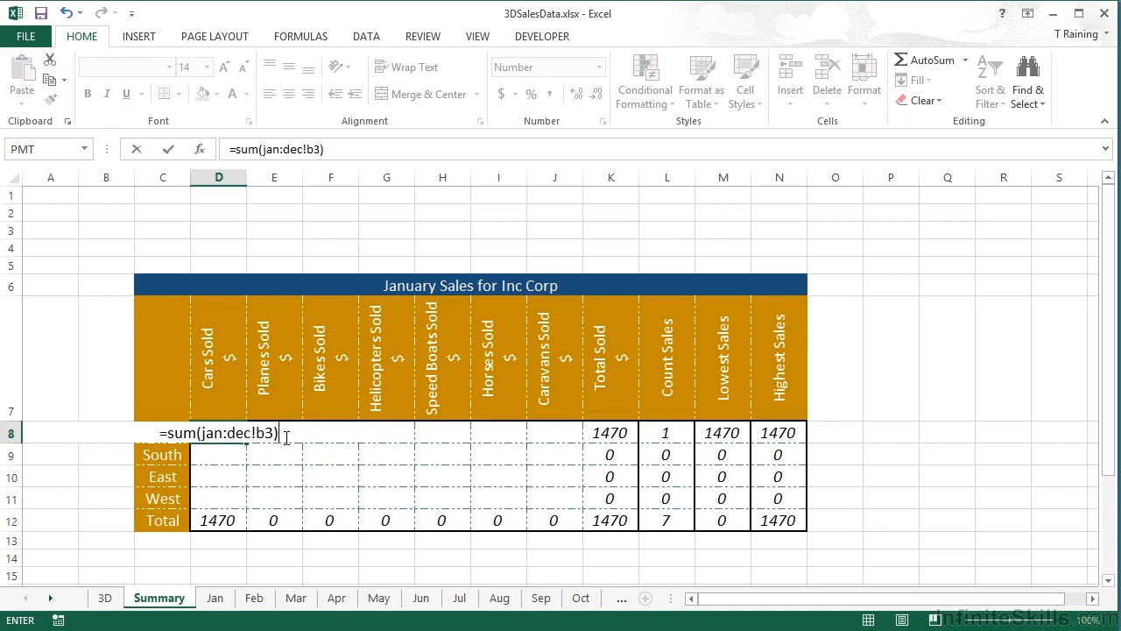
key(ctrl+Return)
key(Return)
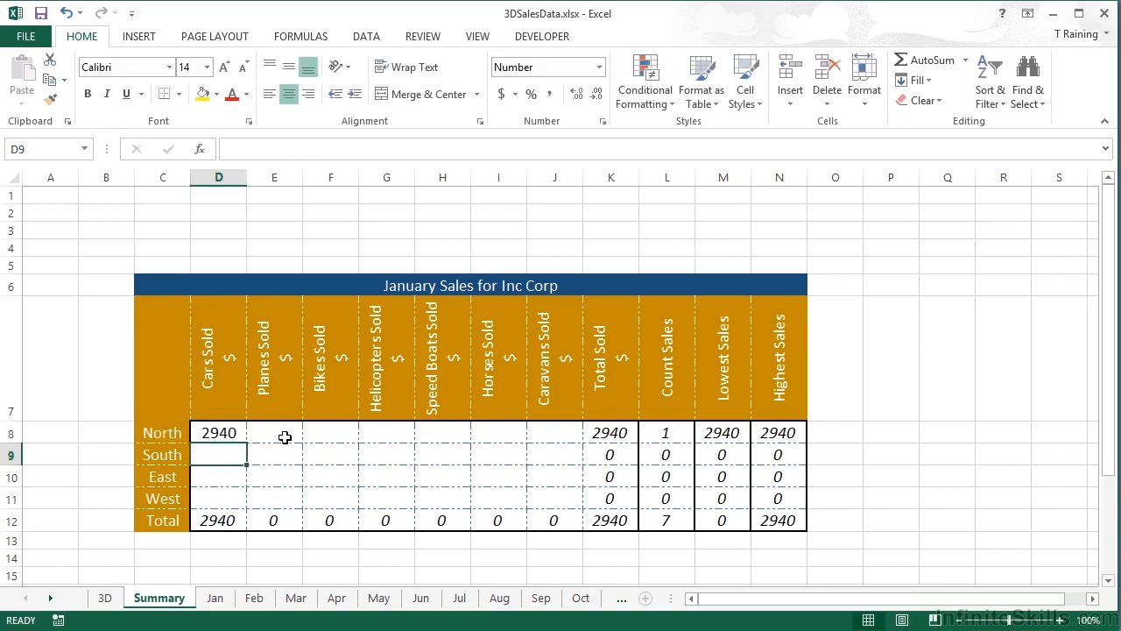
key(Up)
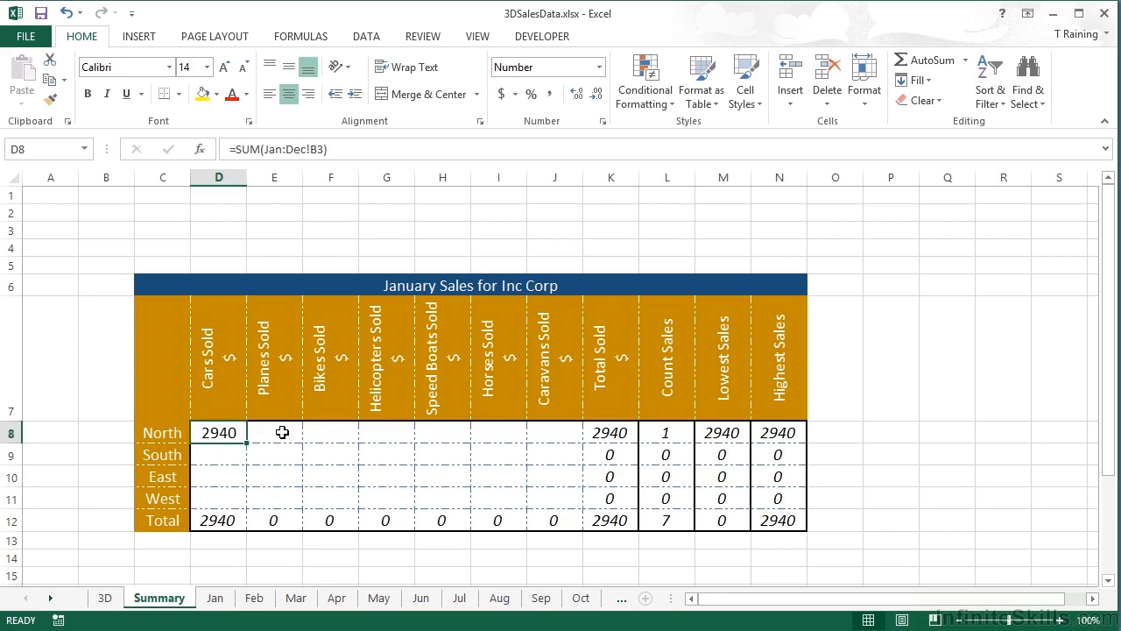
Step: Enter =SUM('Jan:Dec'!C3) in E8 for North Planes Sold, giving 408
click(282, 432)
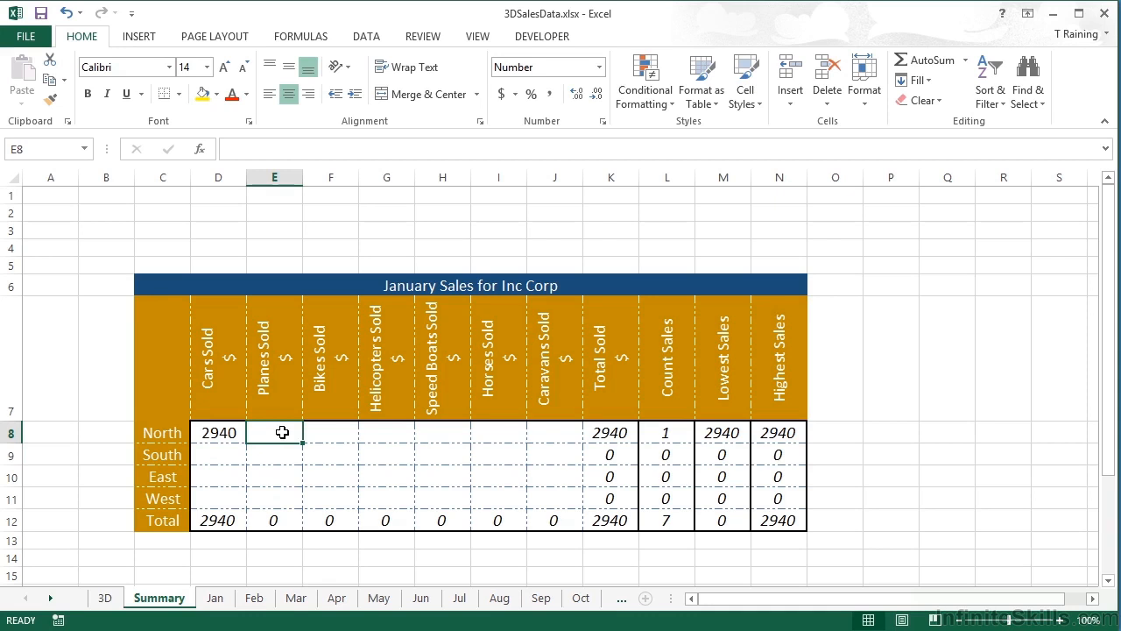
text(=sum)
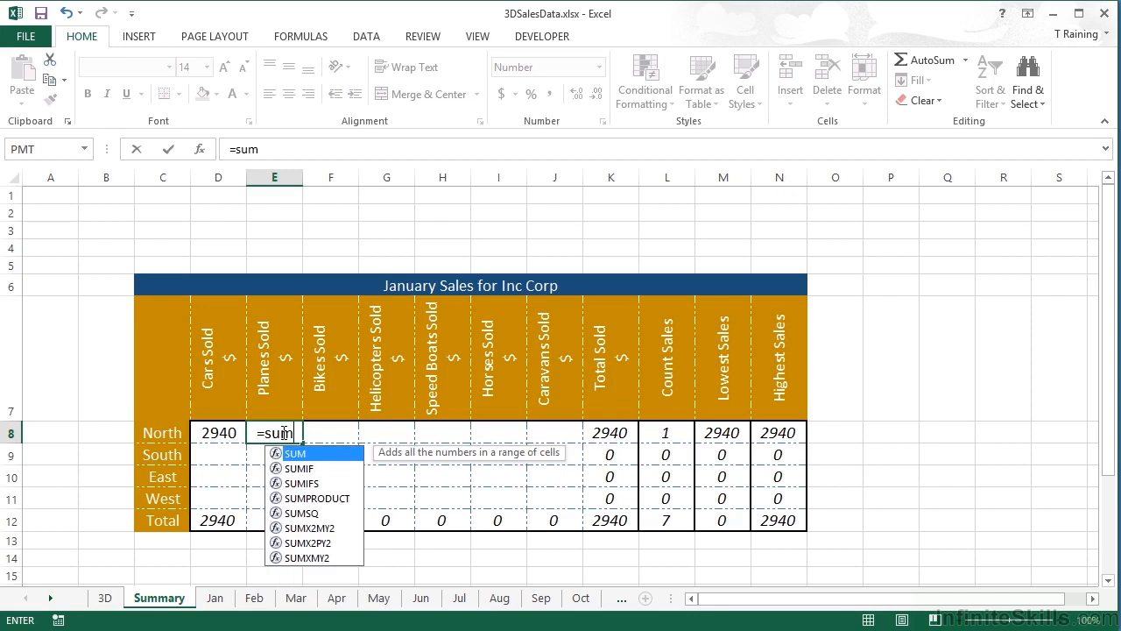
text(()
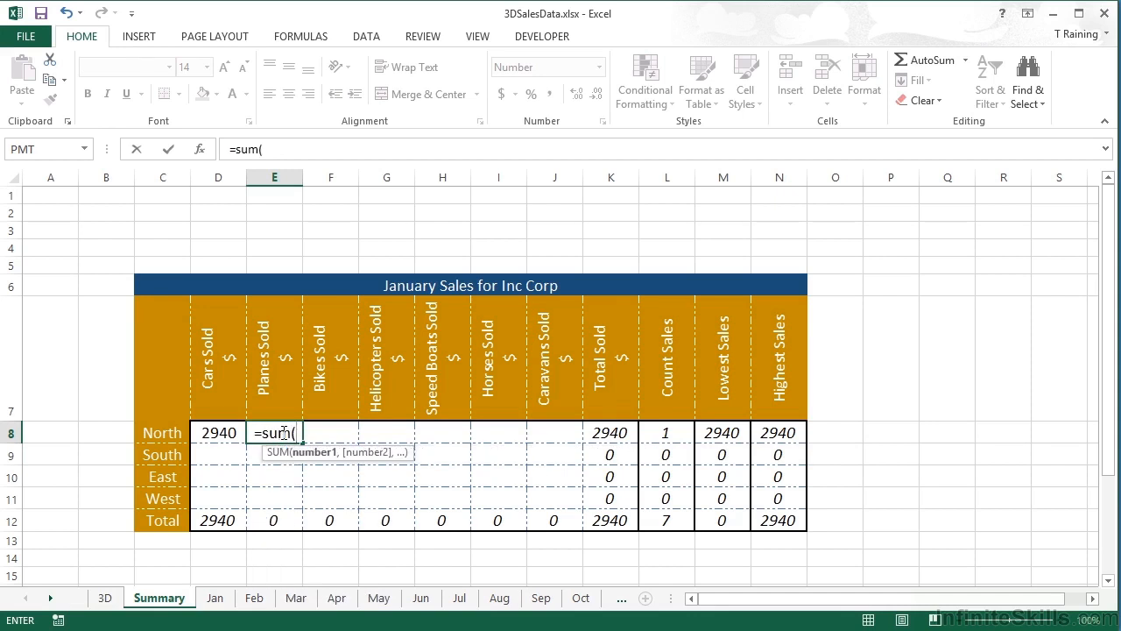
click(224, 597)
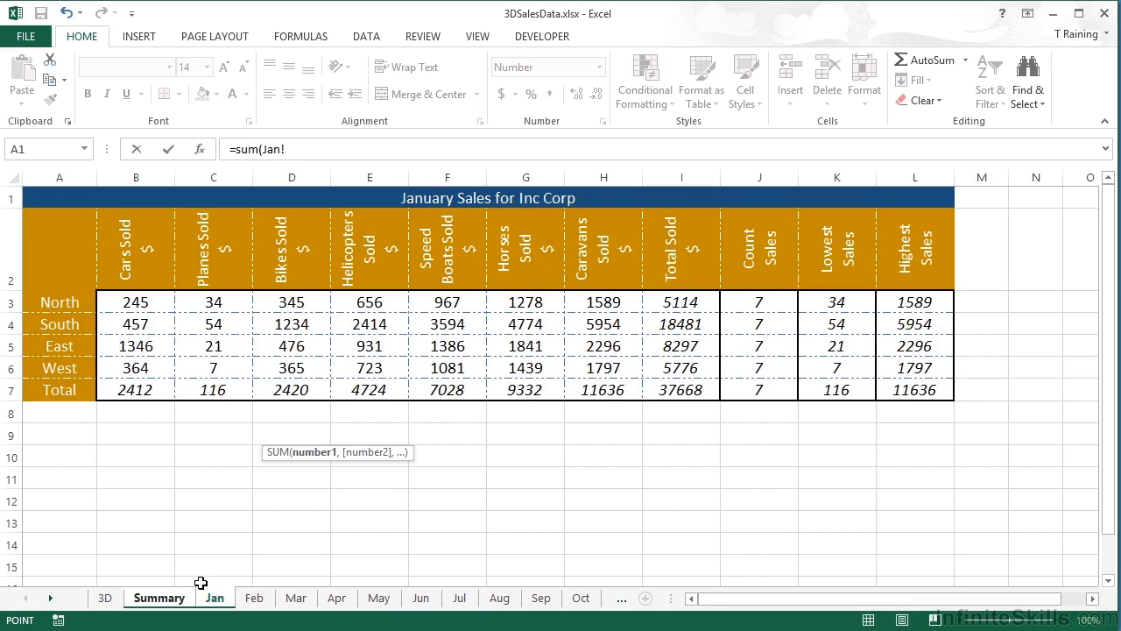
click(153, 302)
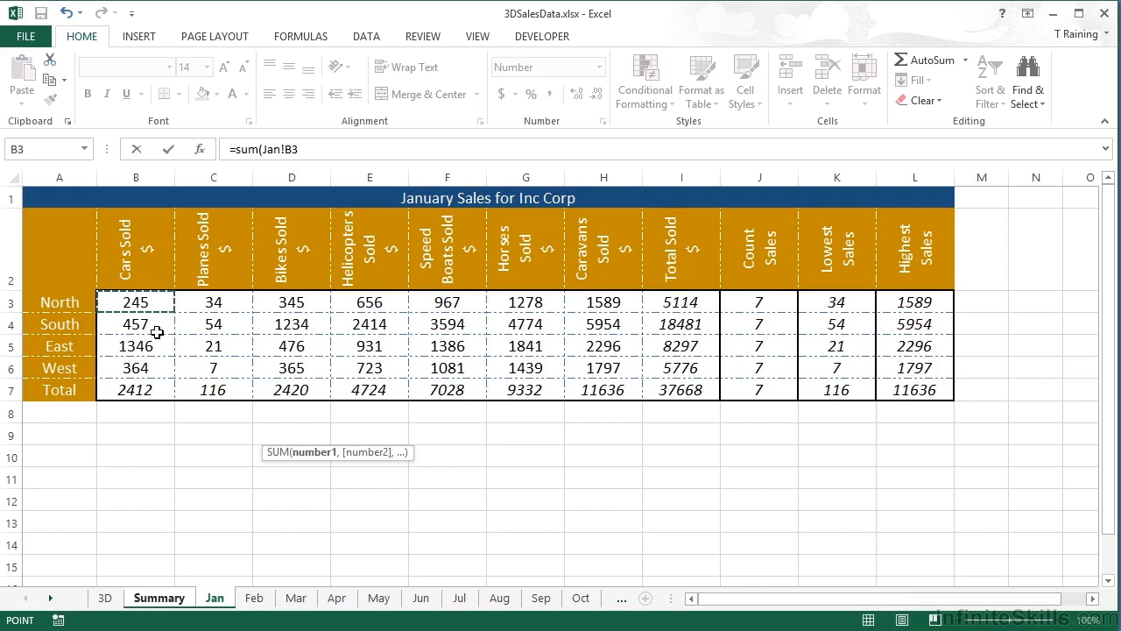
click(50, 598)
click(50, 598)
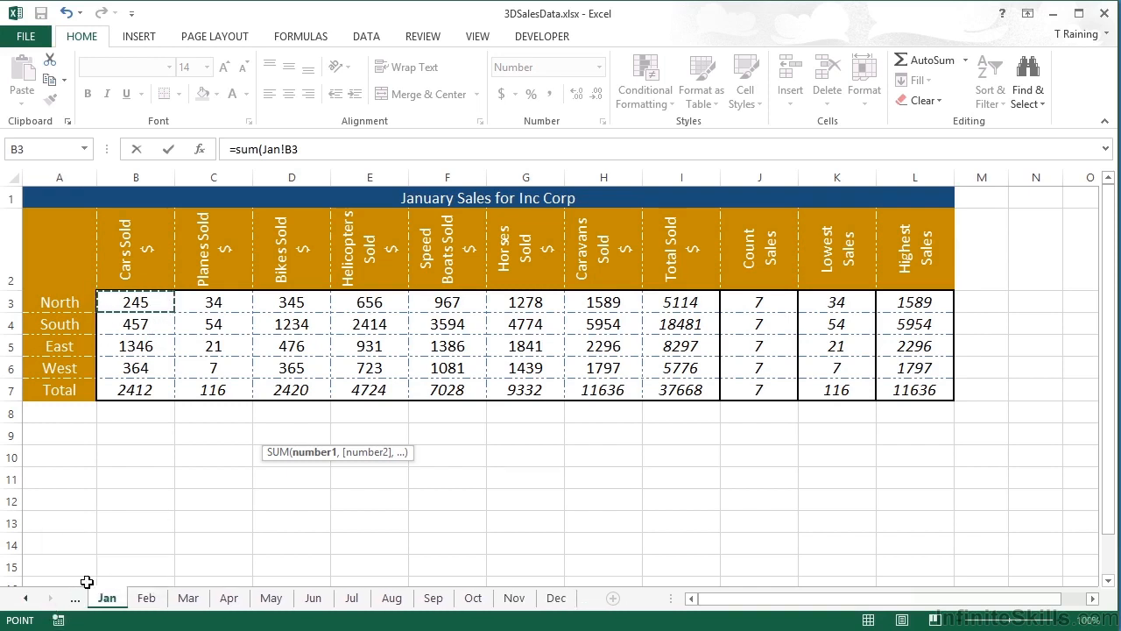
shift+click(562, 600)
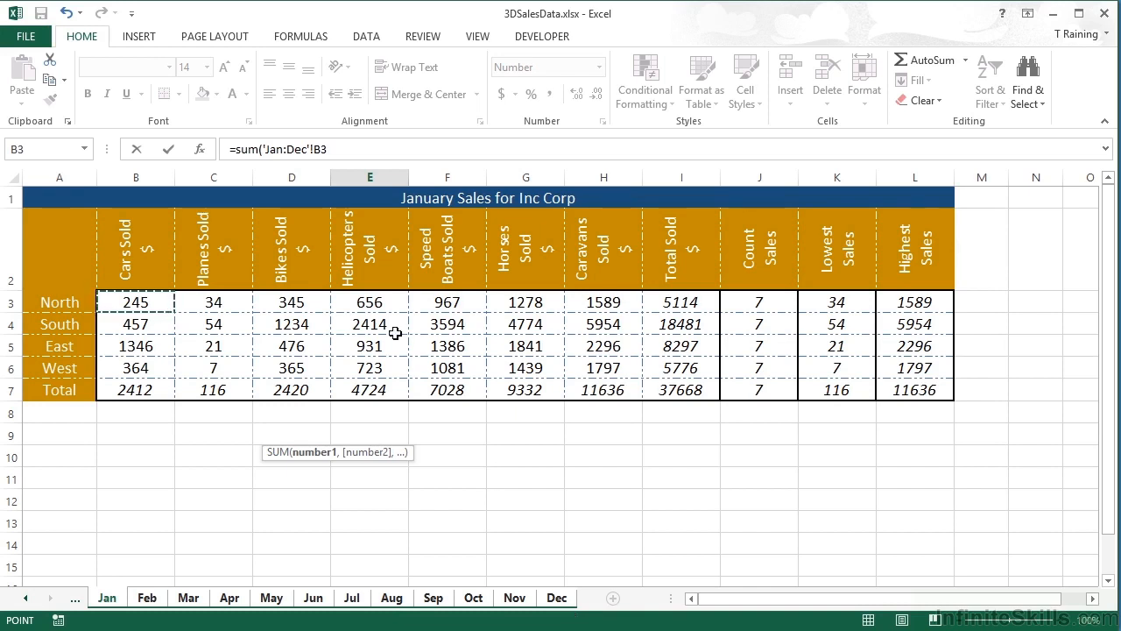
click(221, 299)
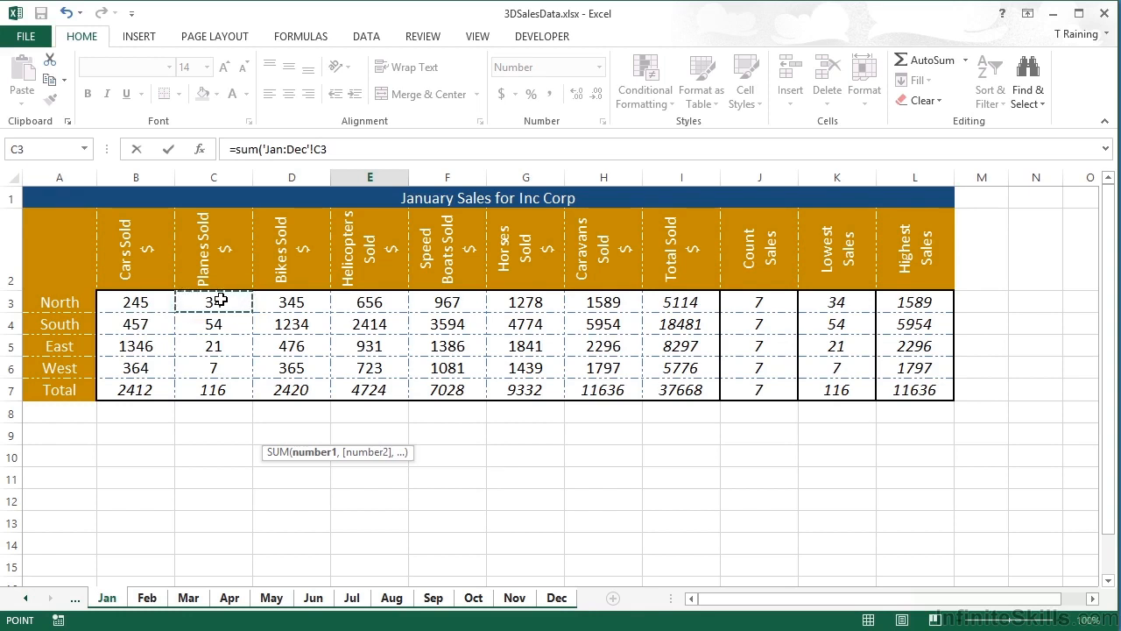
key(Return)
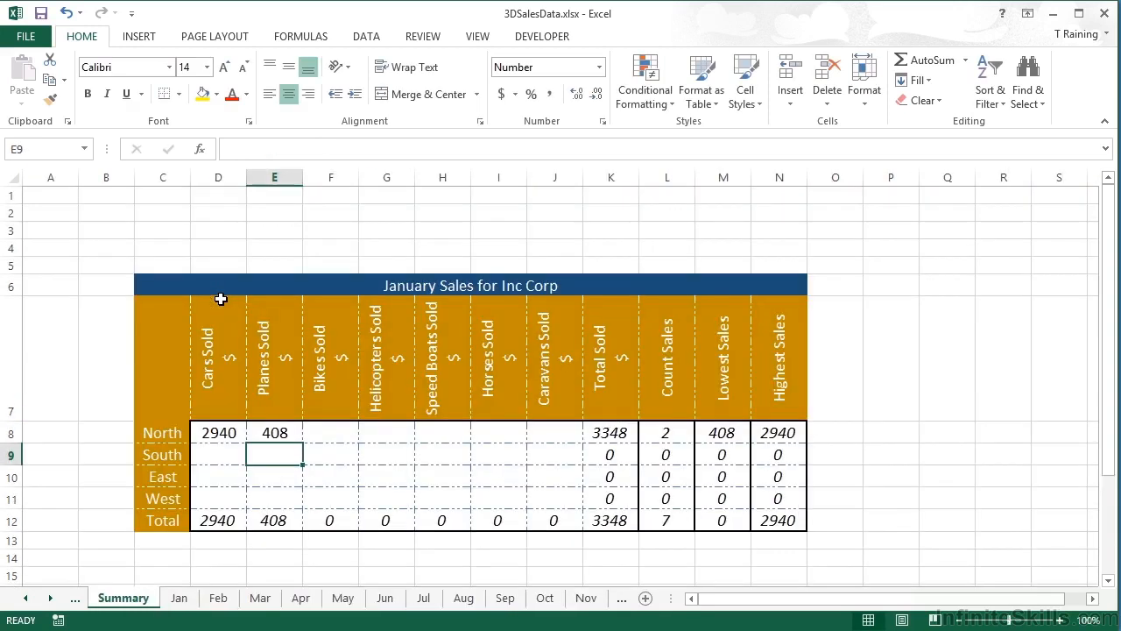
Step: Fill the North row's D8:E8 formulas down to row 11 and across to column J, without formatting
key(Up)
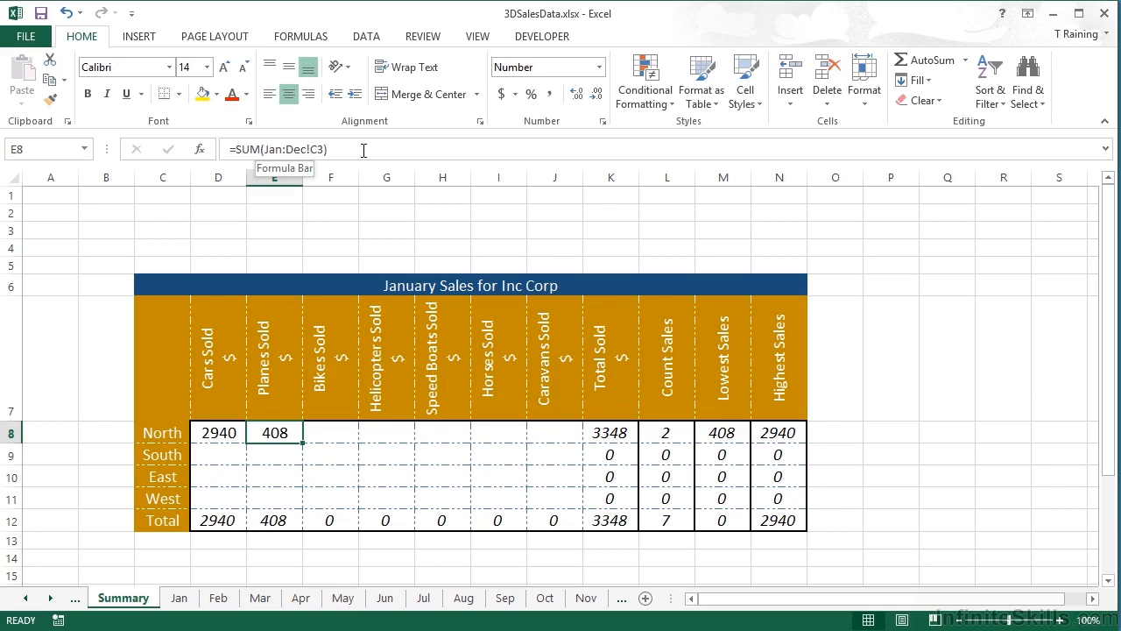
click(232, 436)
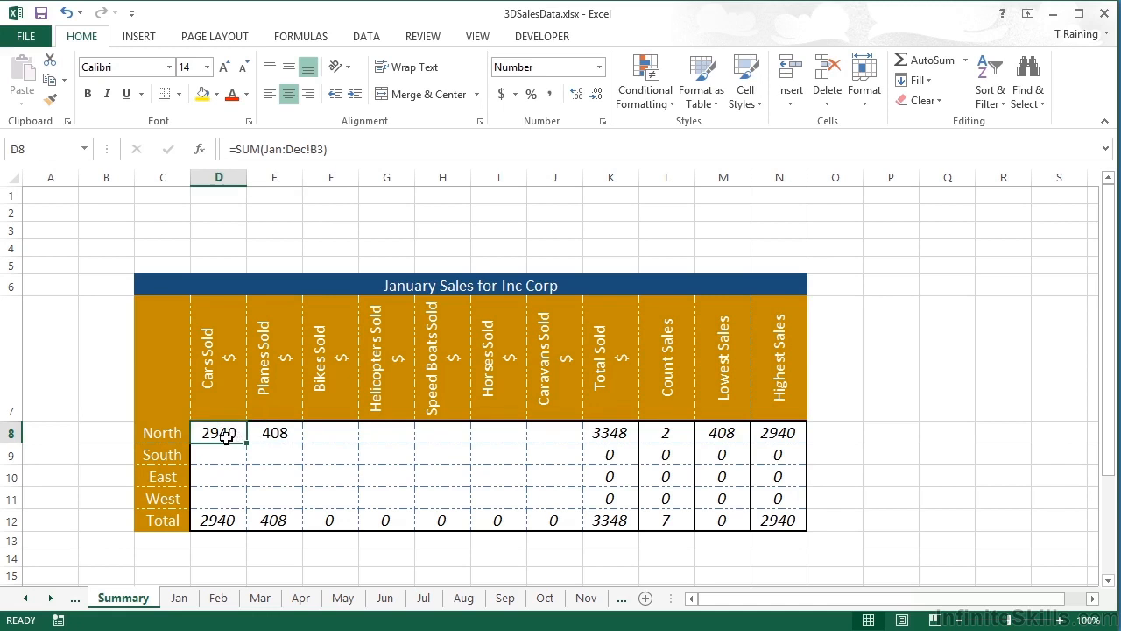
drag(245, 443, 298, 506)
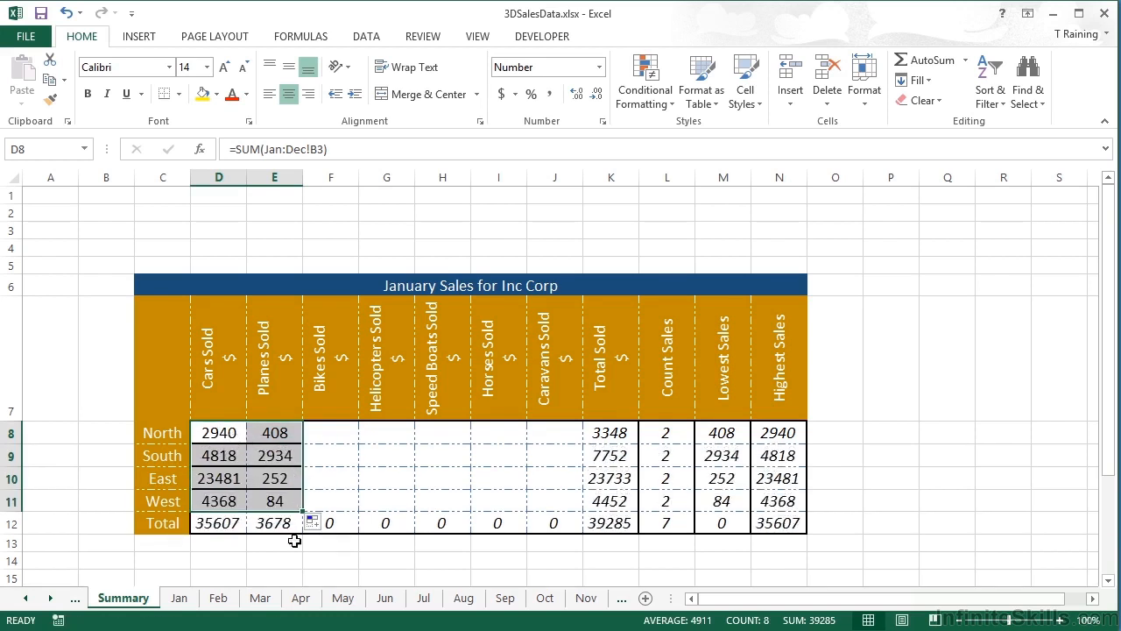
click(315, 524)
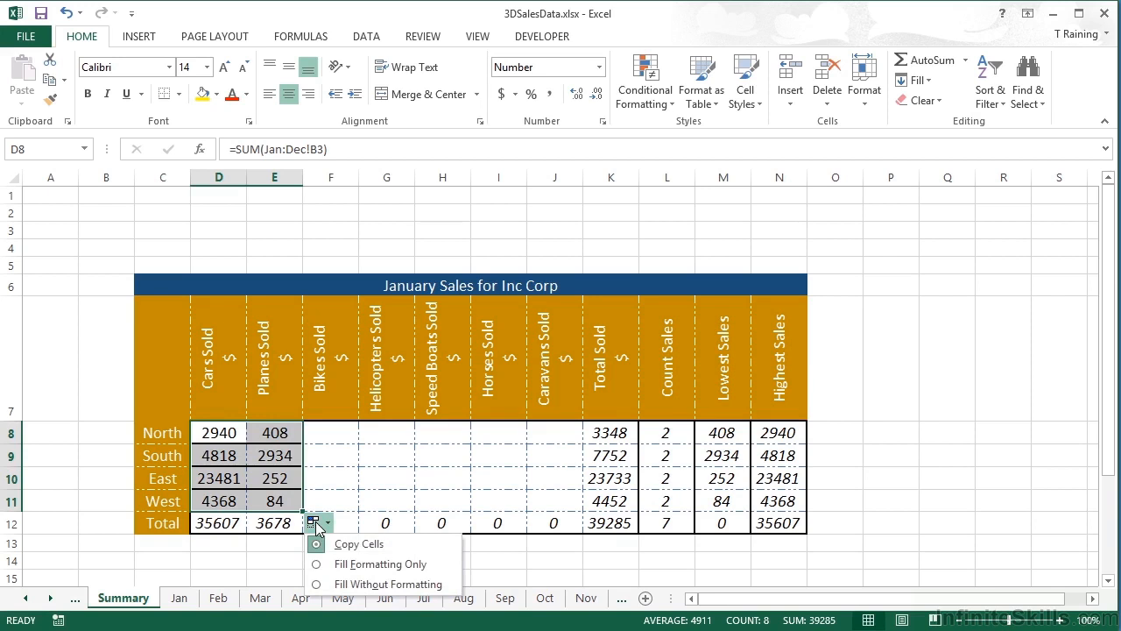
click(371, 584)
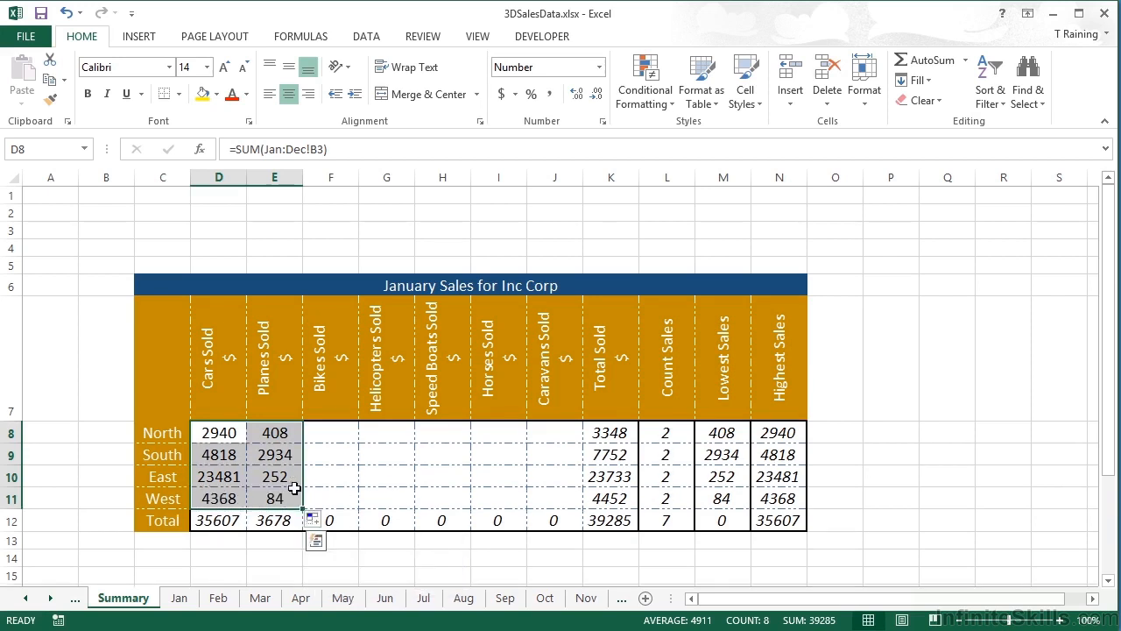
drag(303, 509, 583, 509)
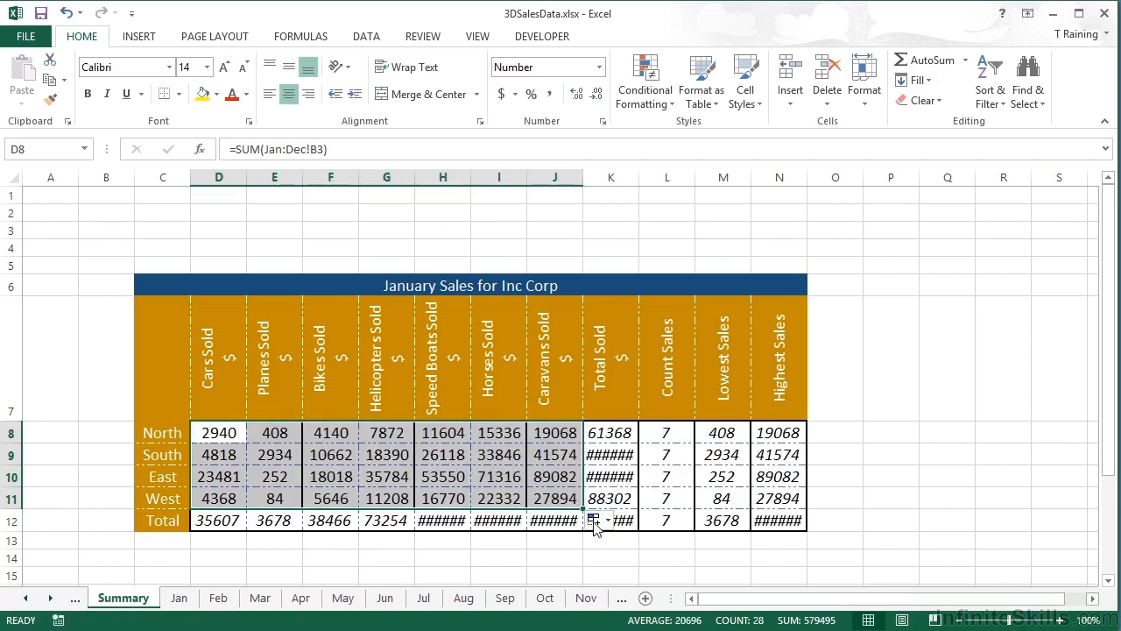
click(594, 522)
click(647, 581)
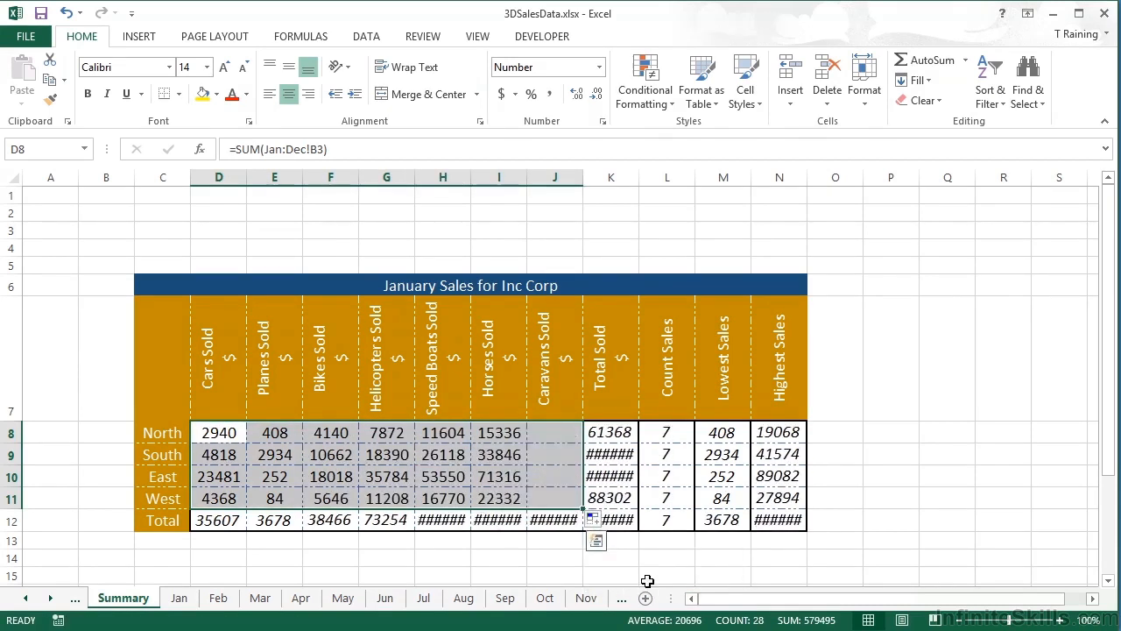
Step: Review the East Speed Boats formula =SUM(Jan:Dec!F5), which shows 53550
click(390, 474)
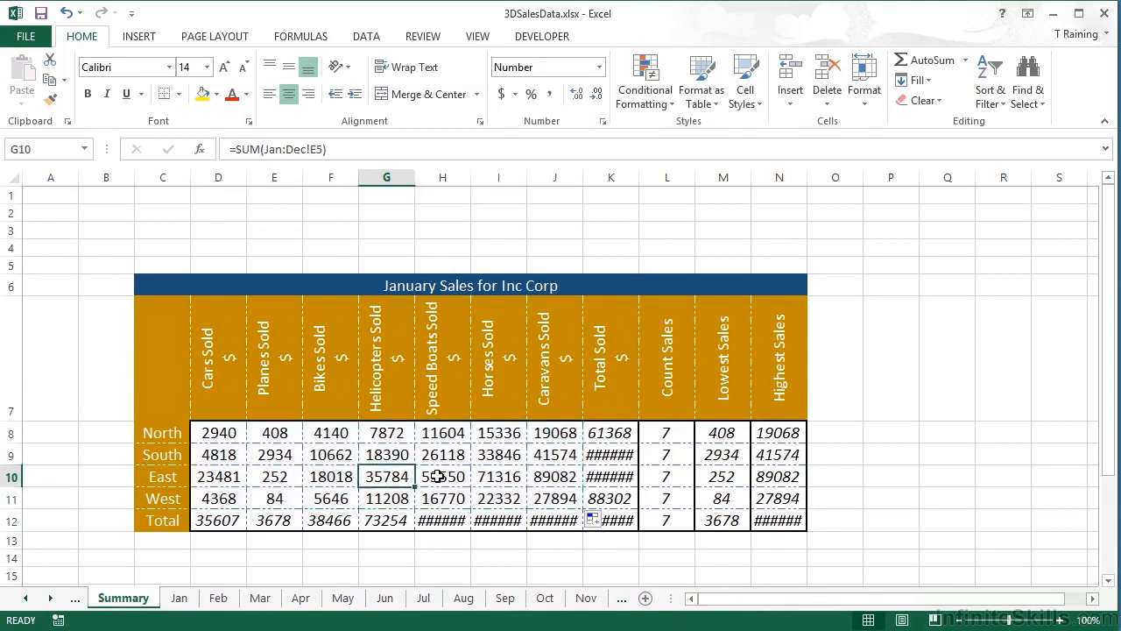
click(437, 476)
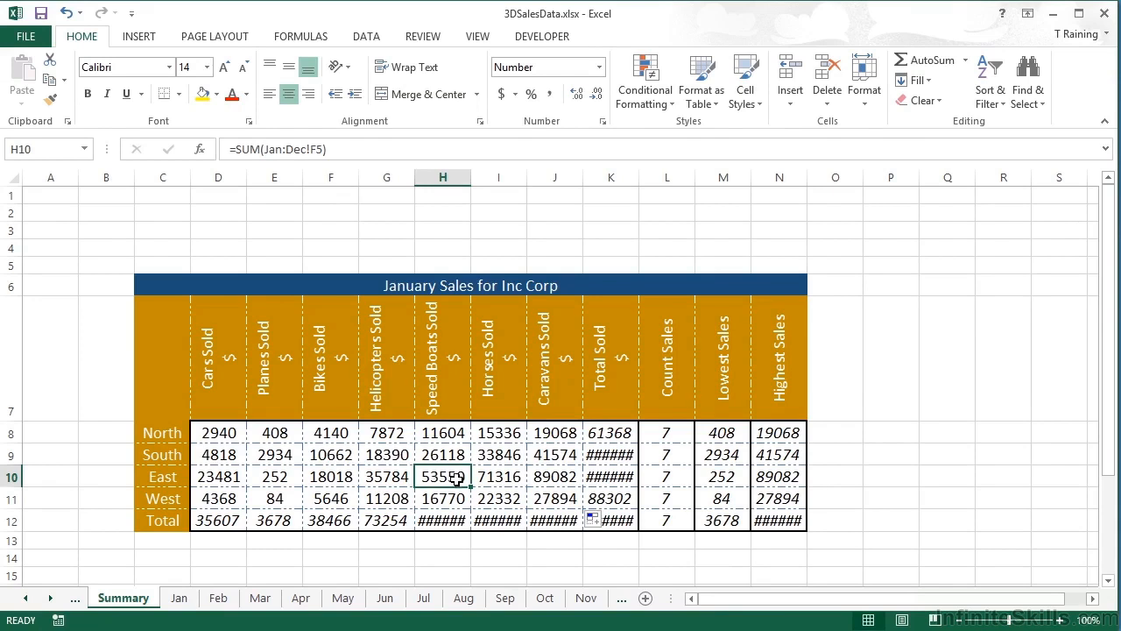
double_click(451, 476)
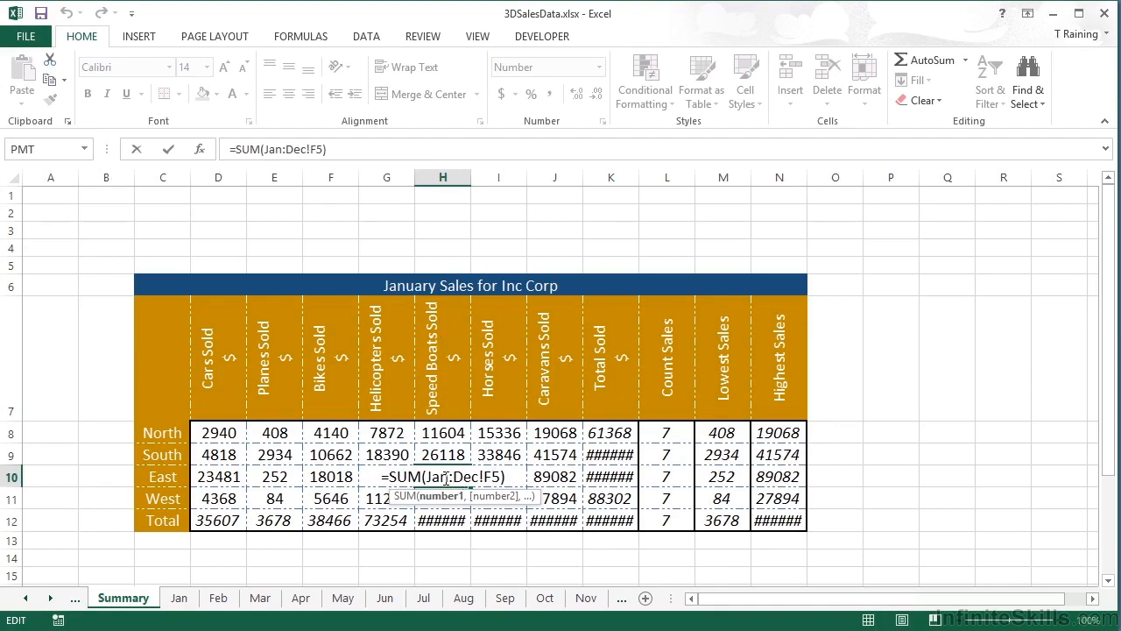
key(Return)
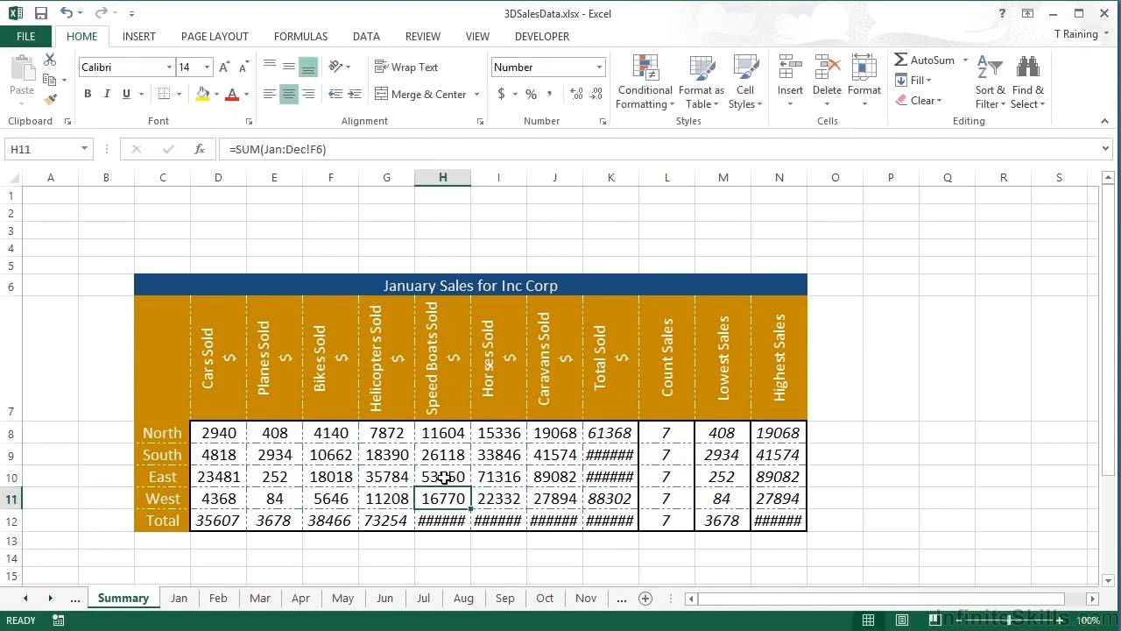
Step: Check August's East Speed Boats figure, then select Summary columns H to K
click(464, 598)
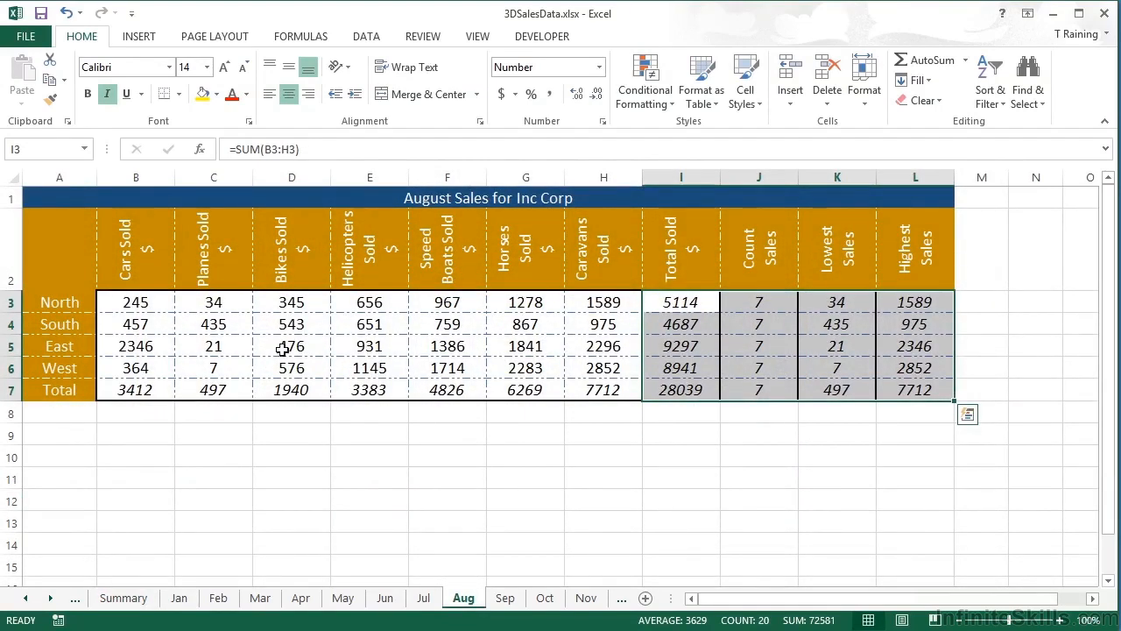
click(454, 347)
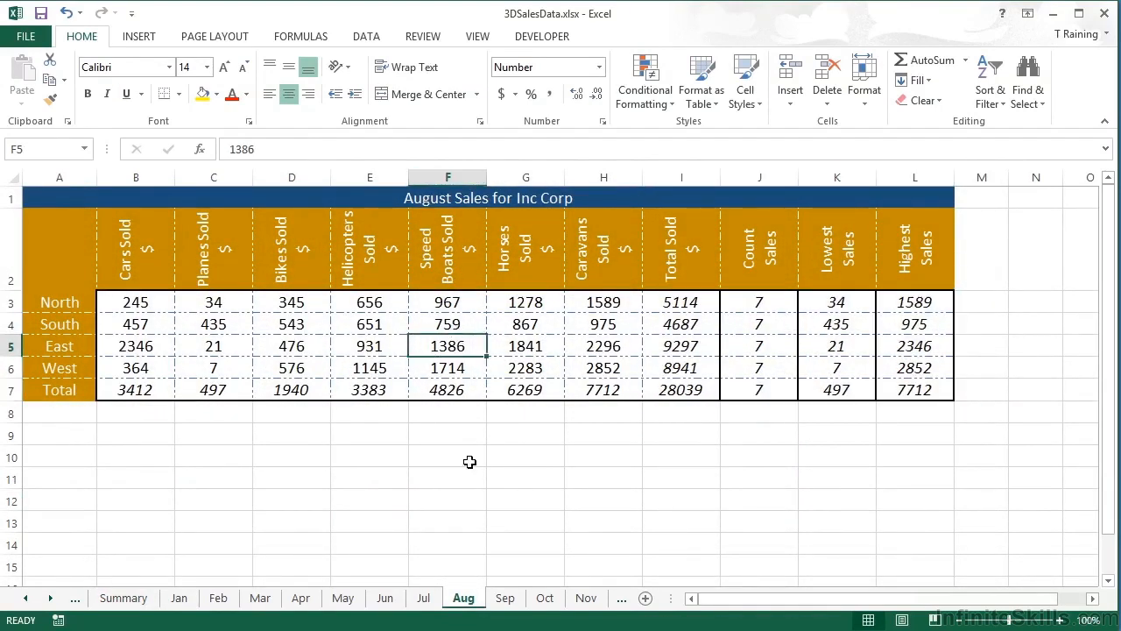
click(125, 598)
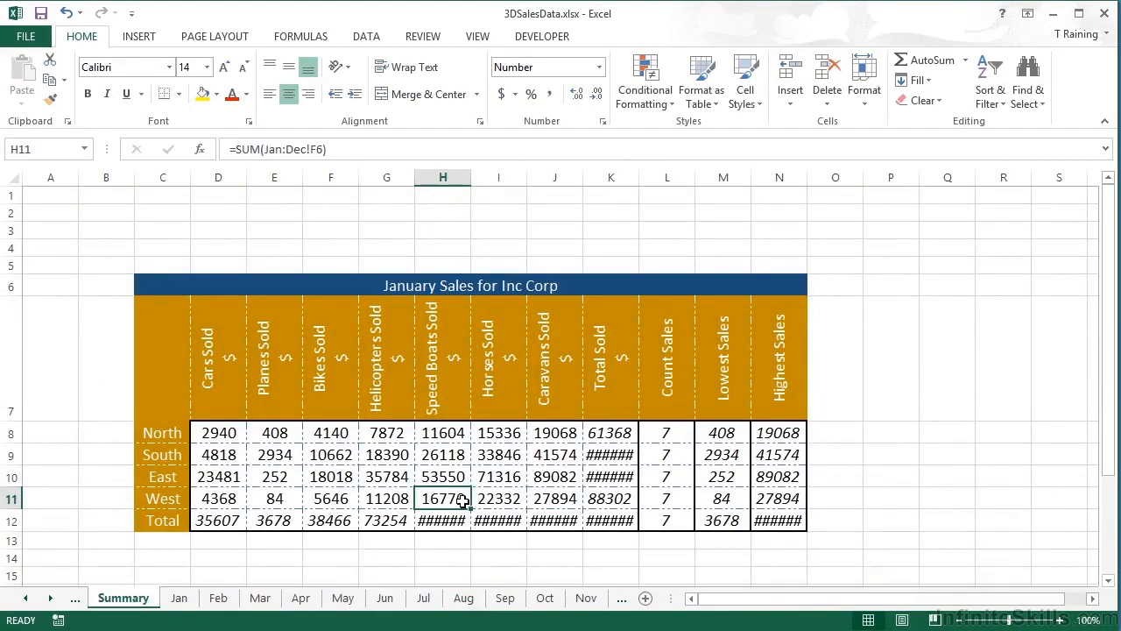
mouse_move(457, 519)
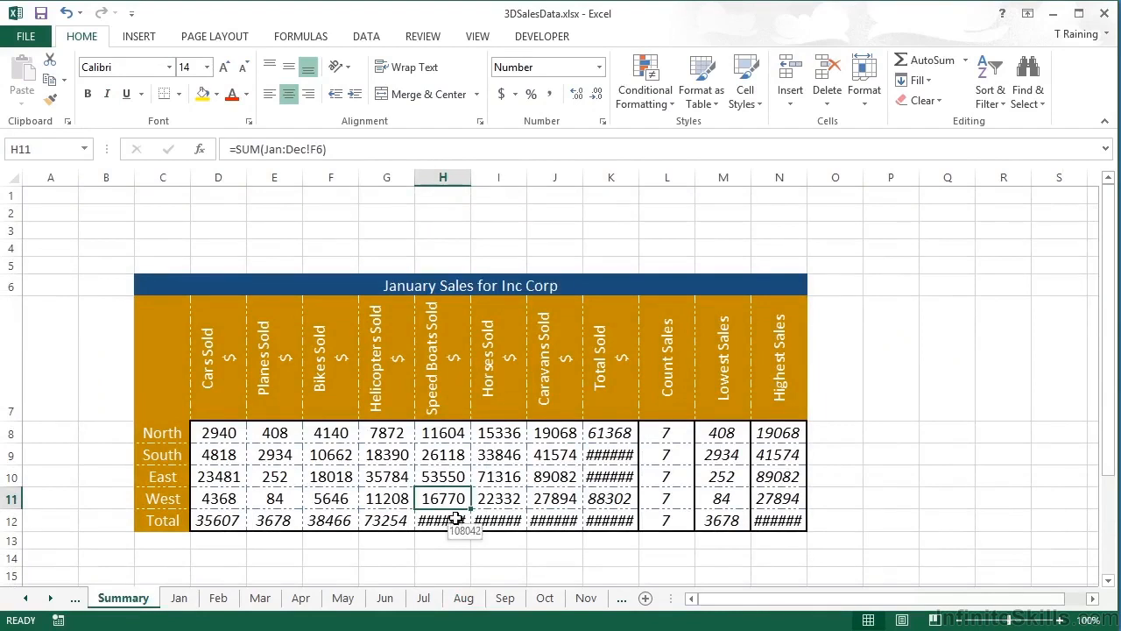
drag(457, 182, 640, 177)
Step: AutoFit columns H–K and N, verify H9's formula, and select the whole table C6:N12
double_click(640, 177)
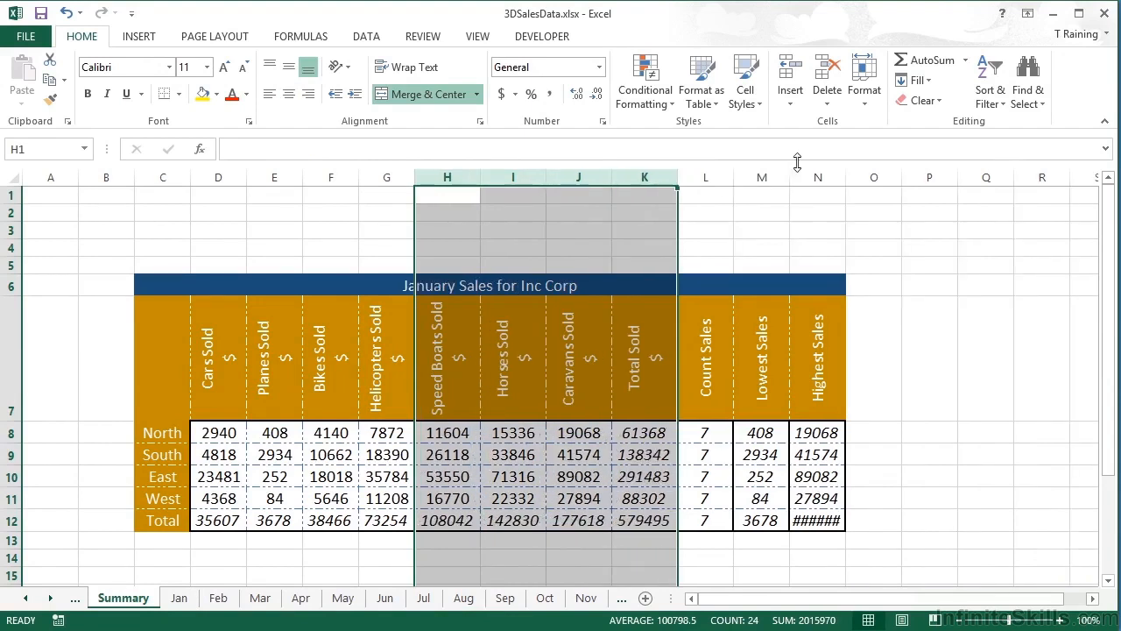
double_click(844, 177)
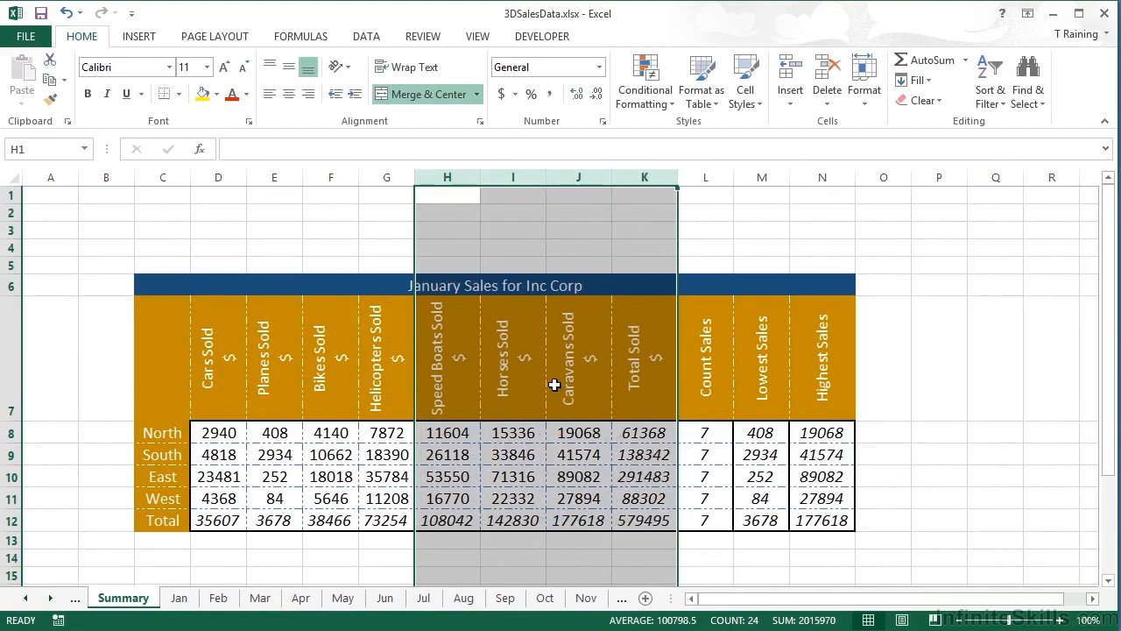
click(448, 456)
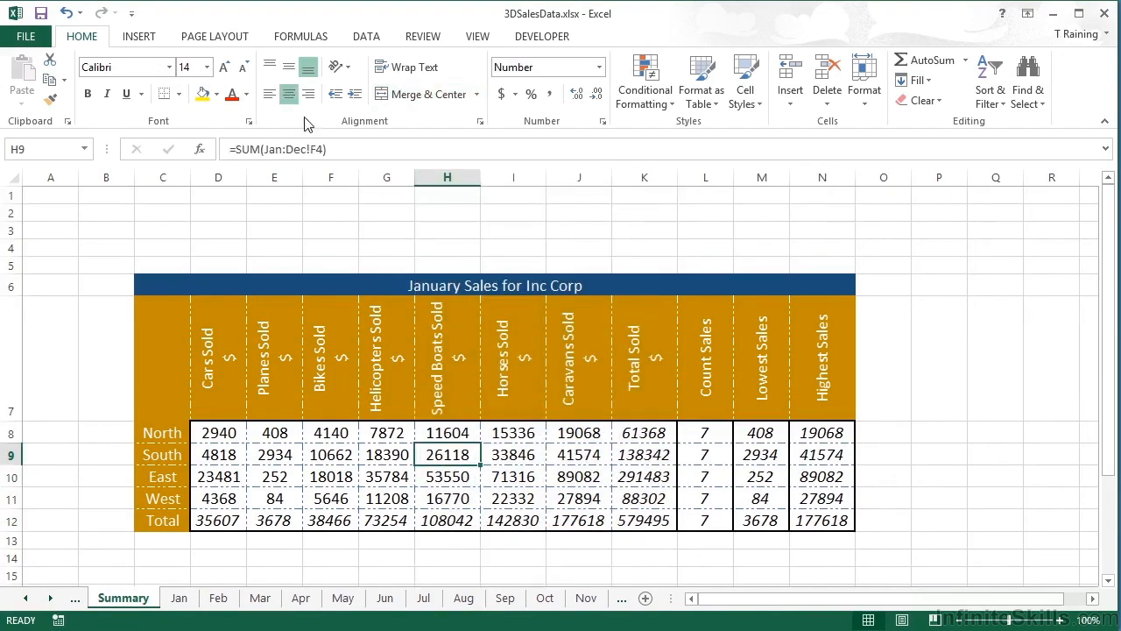
double_click(446, 455)
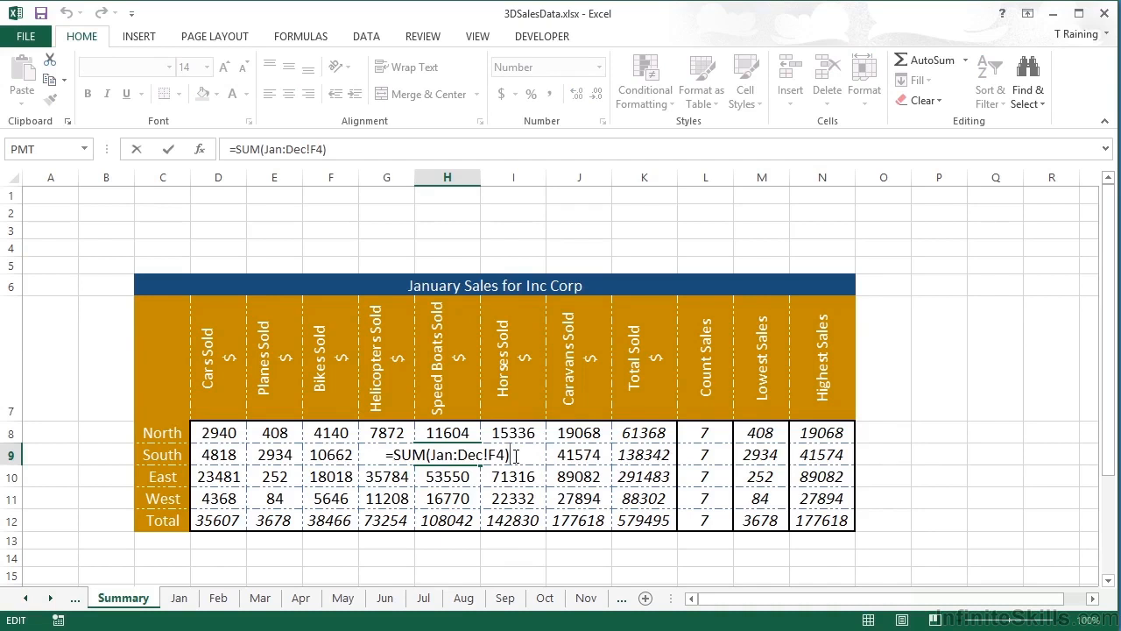
key(Return)
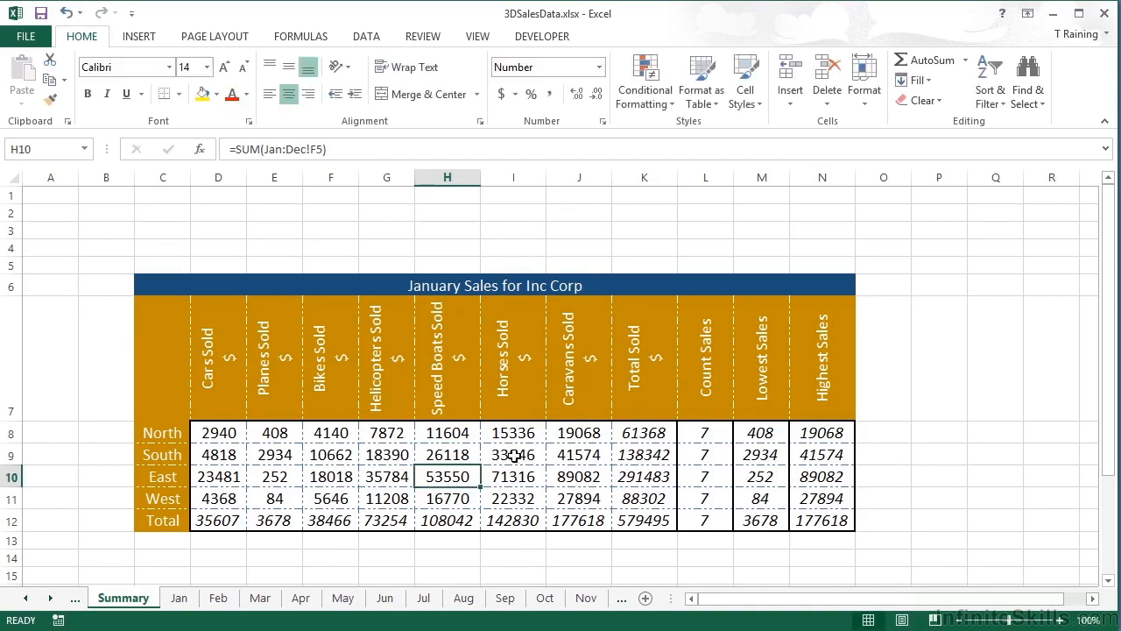
drag(149, 284, 804, 511)
Step: Copy the Summary sales table and paste it at C18 below the original
key(ctrl+c)
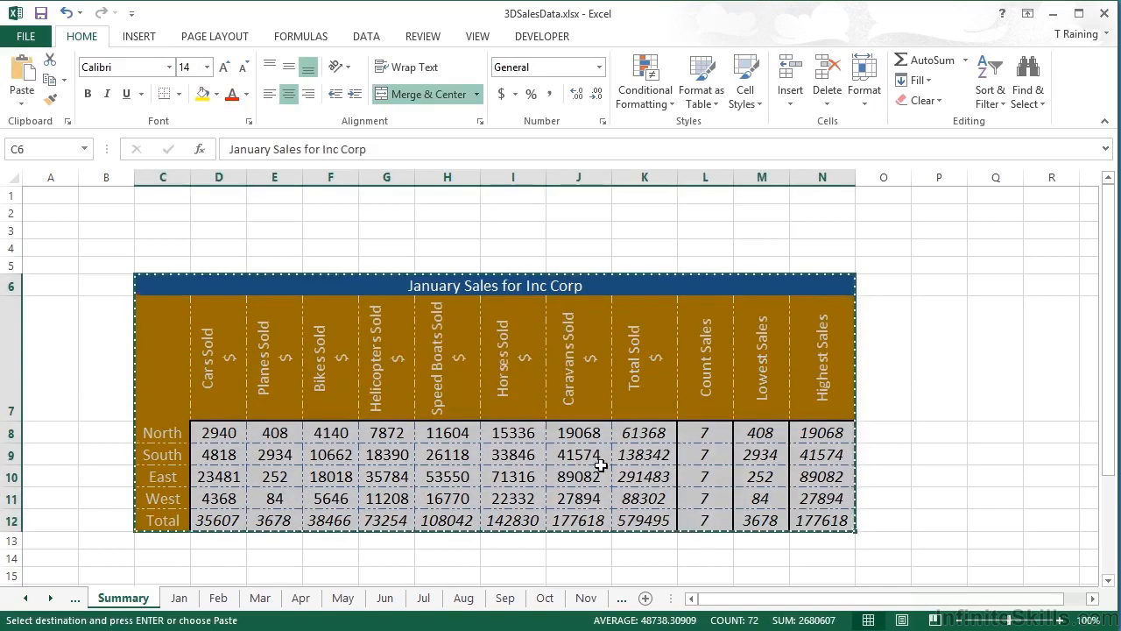
scroll(318, 520, down, 4)
click(183, 287)
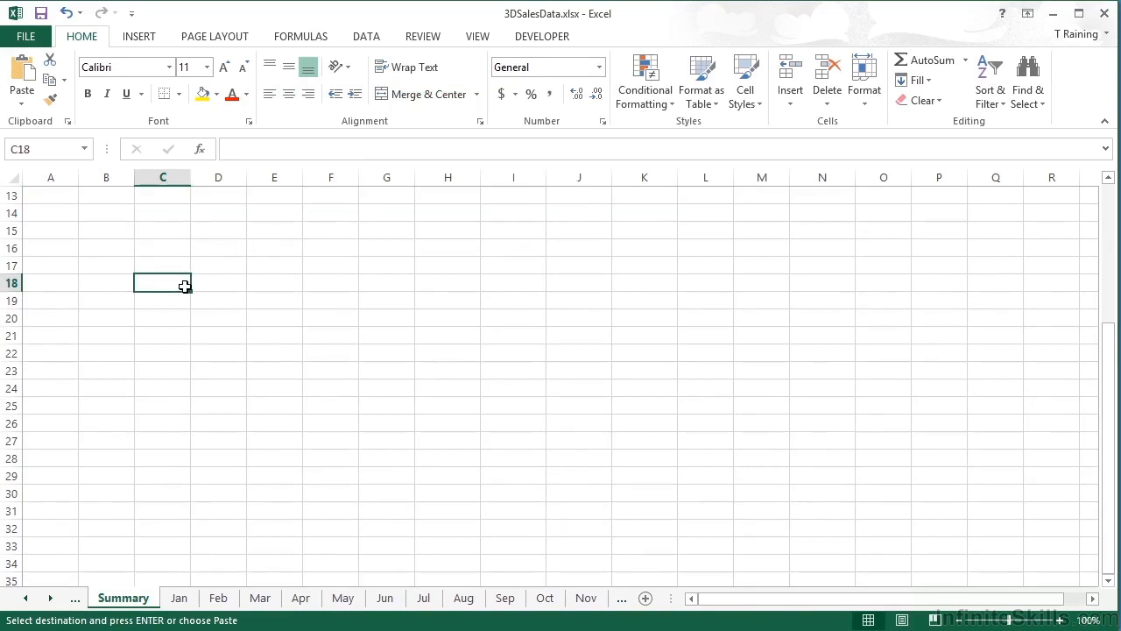
key(ctrl+v)
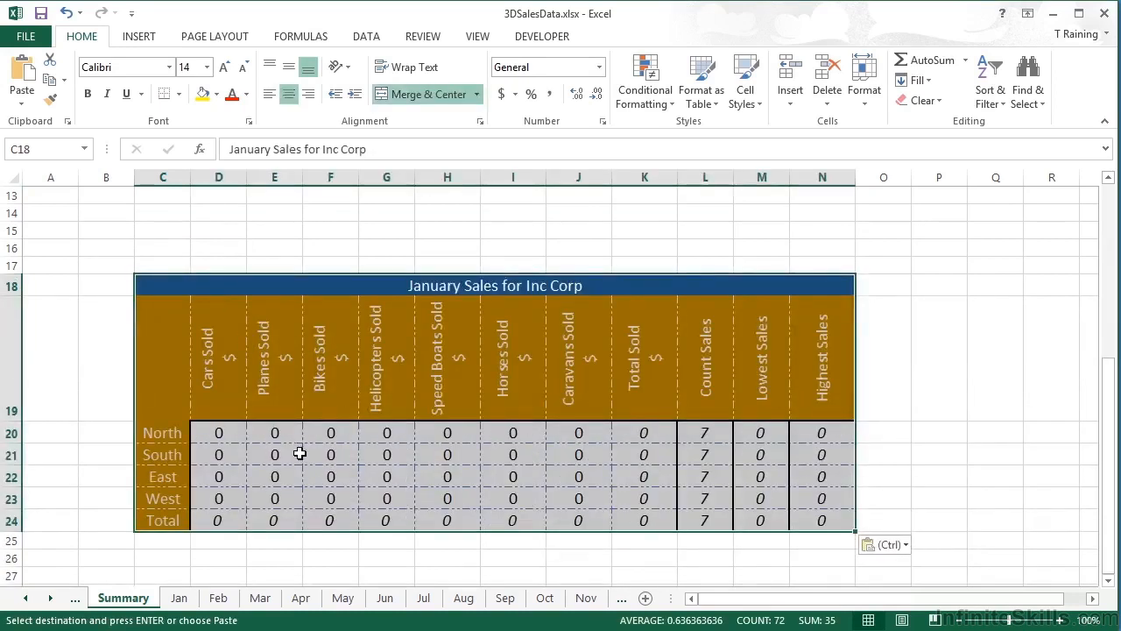
Step: Clear the copied figures in D20:J23 so the lower table's totals read 0
click(221, 432)
drag(225, 432, 565, 497)
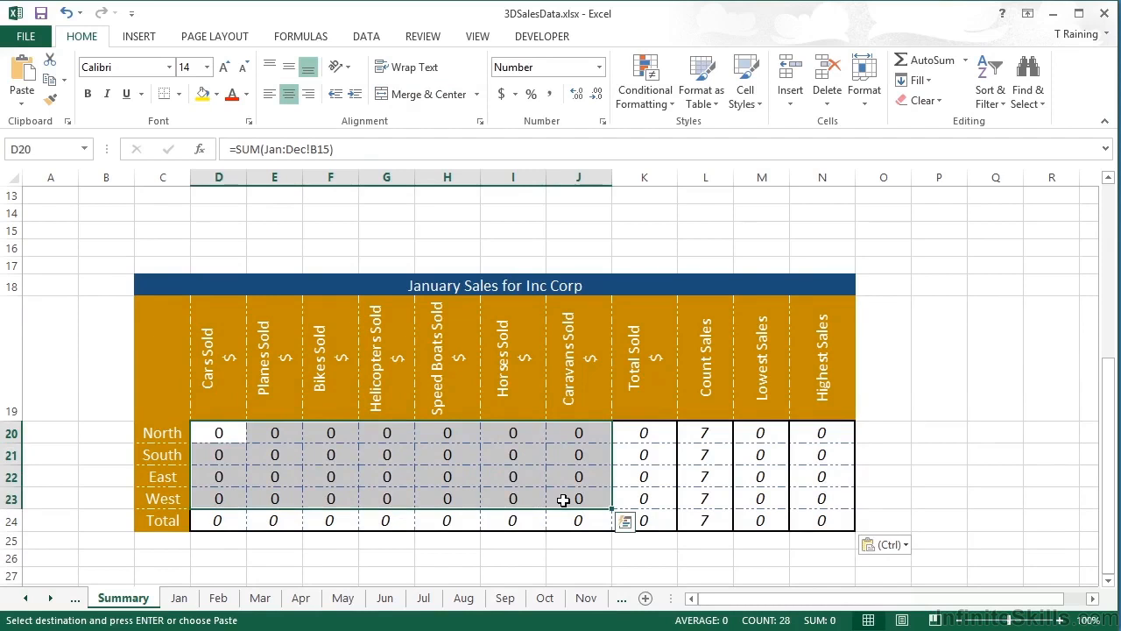
key(Escape)
key(Delete)
click(225, 432)
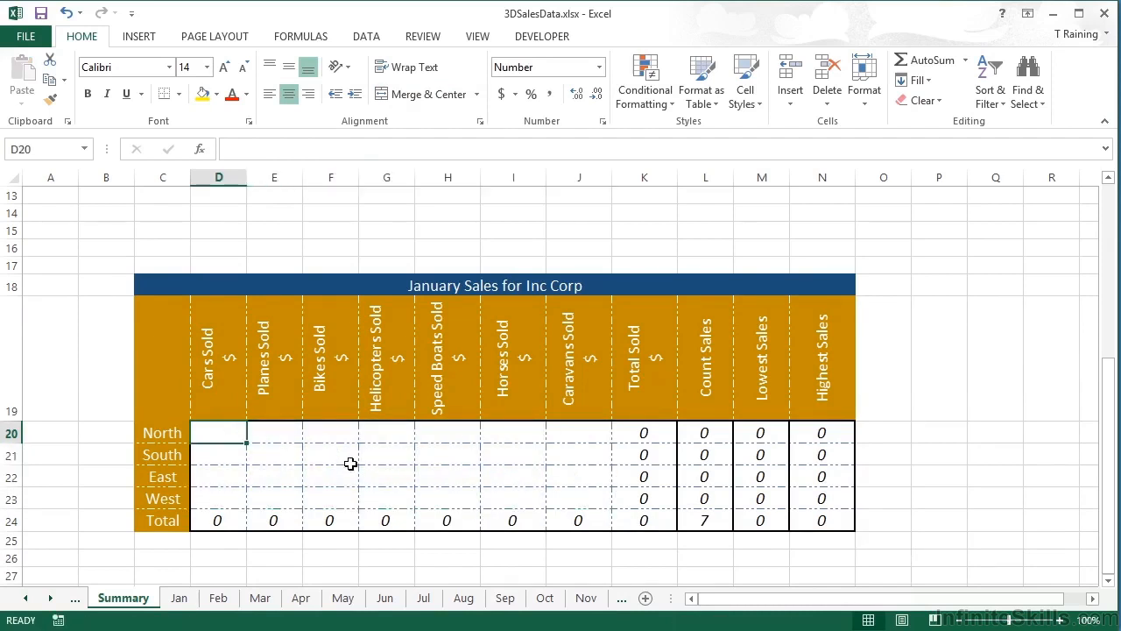
Step: Enter =AVERAGE(Jan:Dec!B3) in D20 for North cars, showing 245
text(=average)
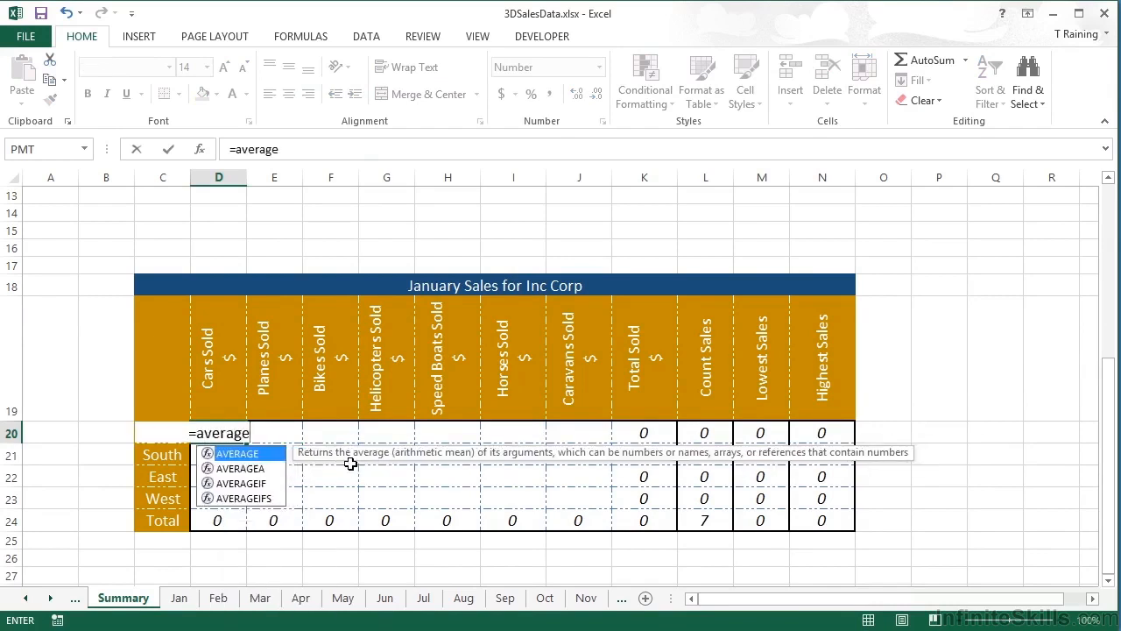
text((Jan!)
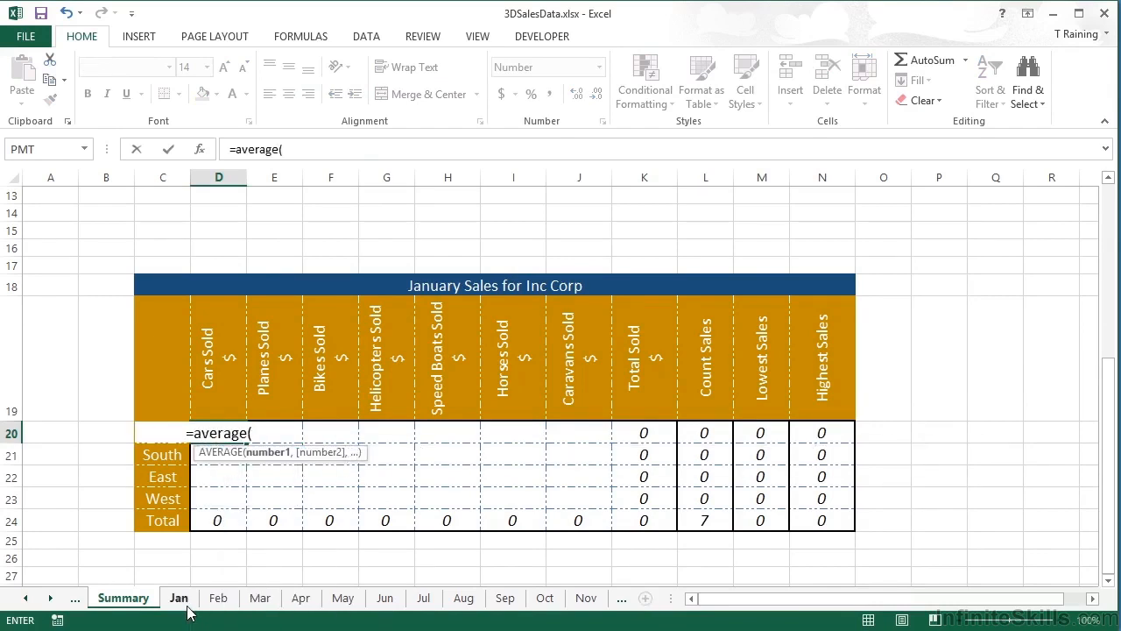
click(182, 603)
click(133, 304)
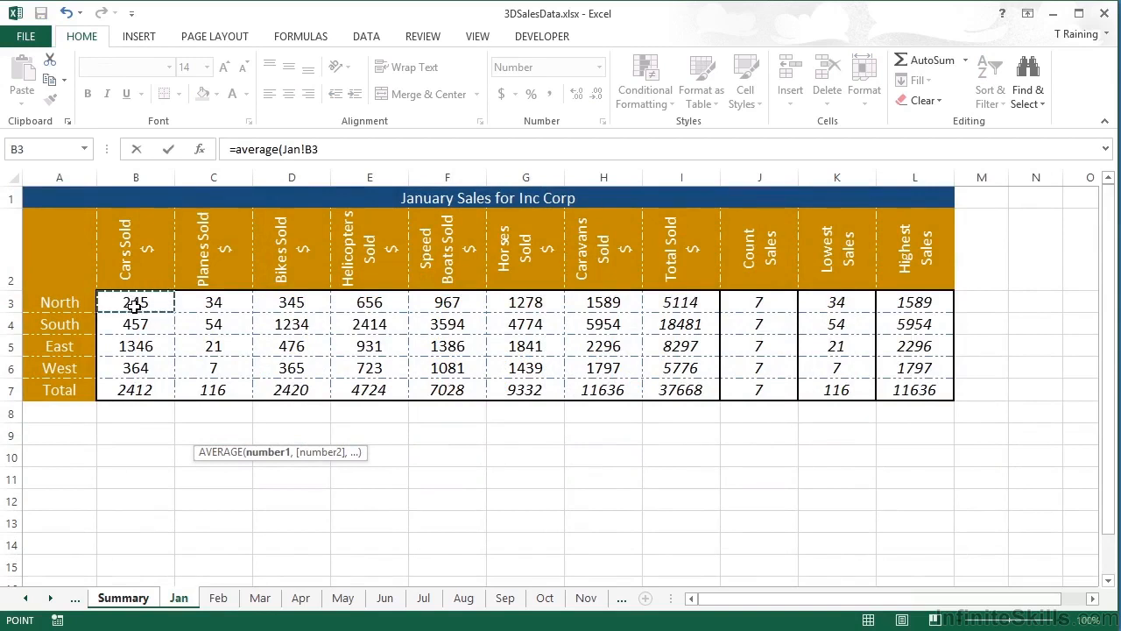
click(51, 599)
shift+click(557, 599)
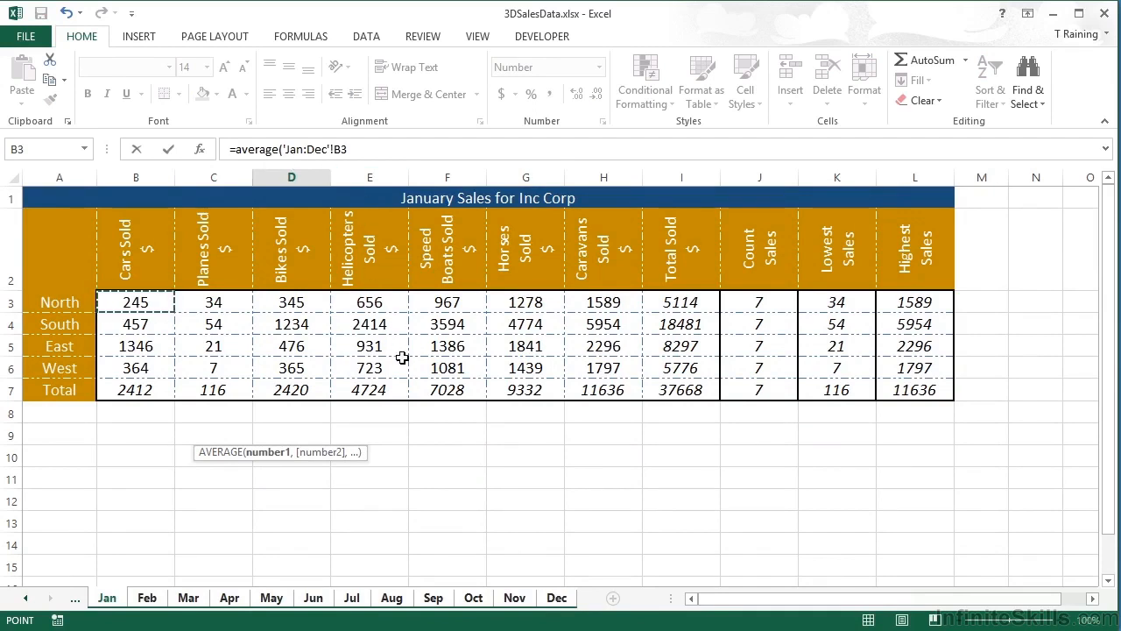
key(Return)
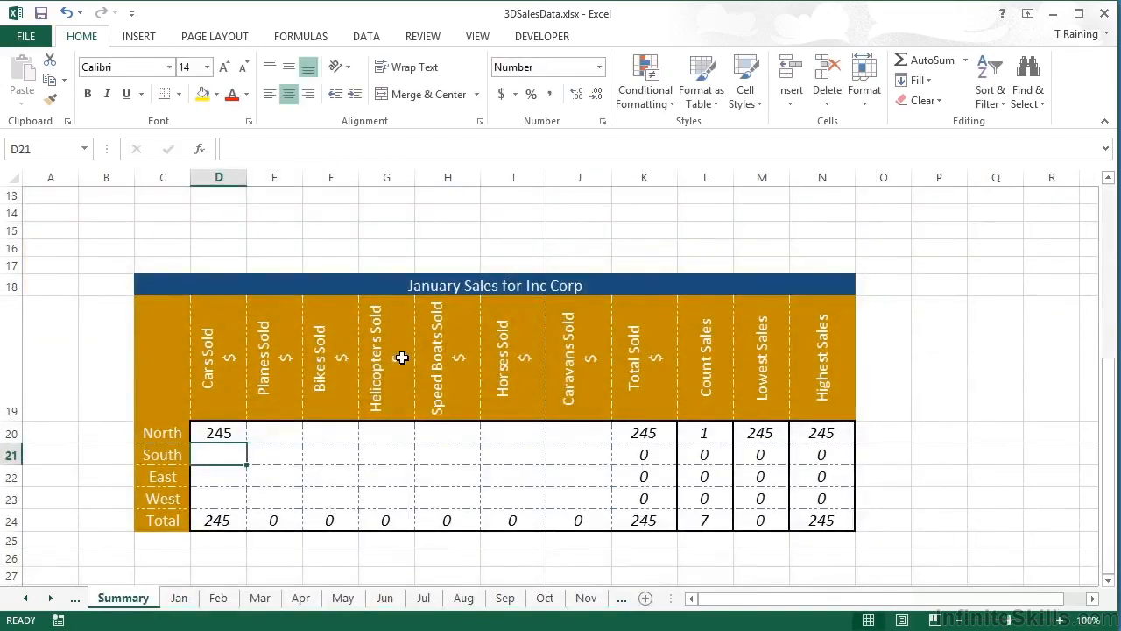
Step: Fill the D20 average across to J20 and down to row 23, keeping the dashed borders
click(238, 431)
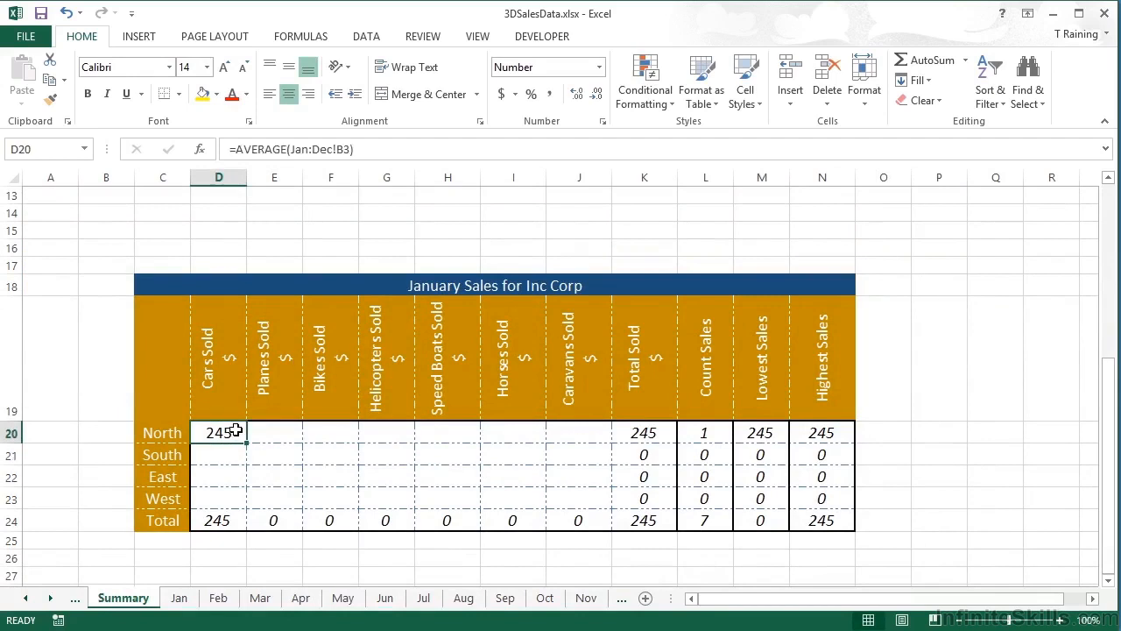
drag(248, 446, 604, 436)
click(624, 454)
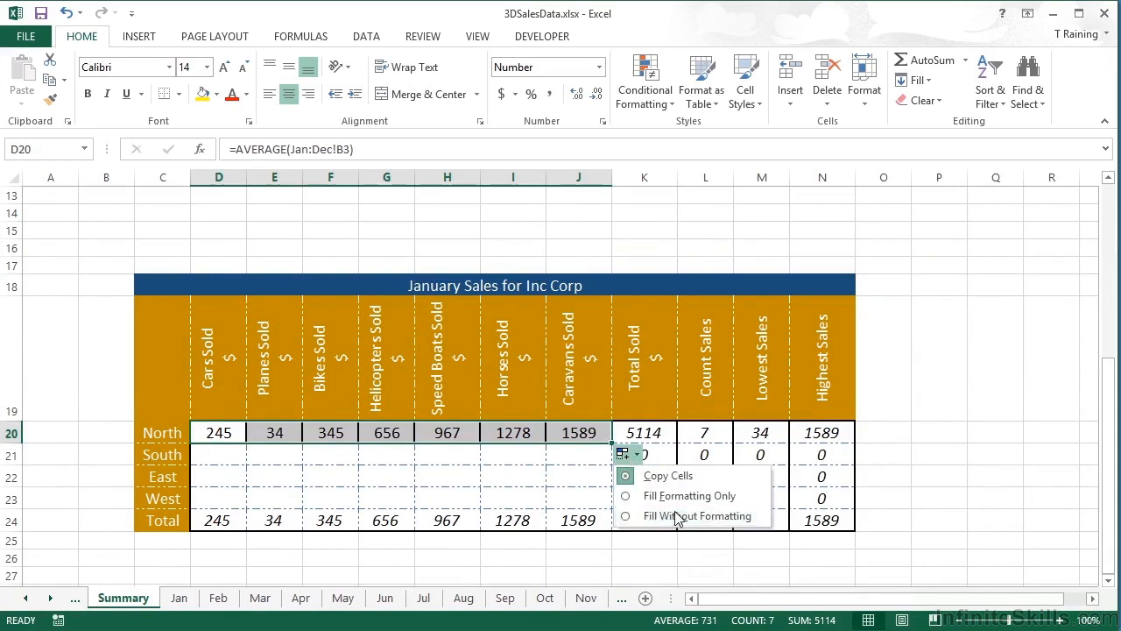
click(653, 517)
drag(611, 442, 610, 508)
click(626, 523)
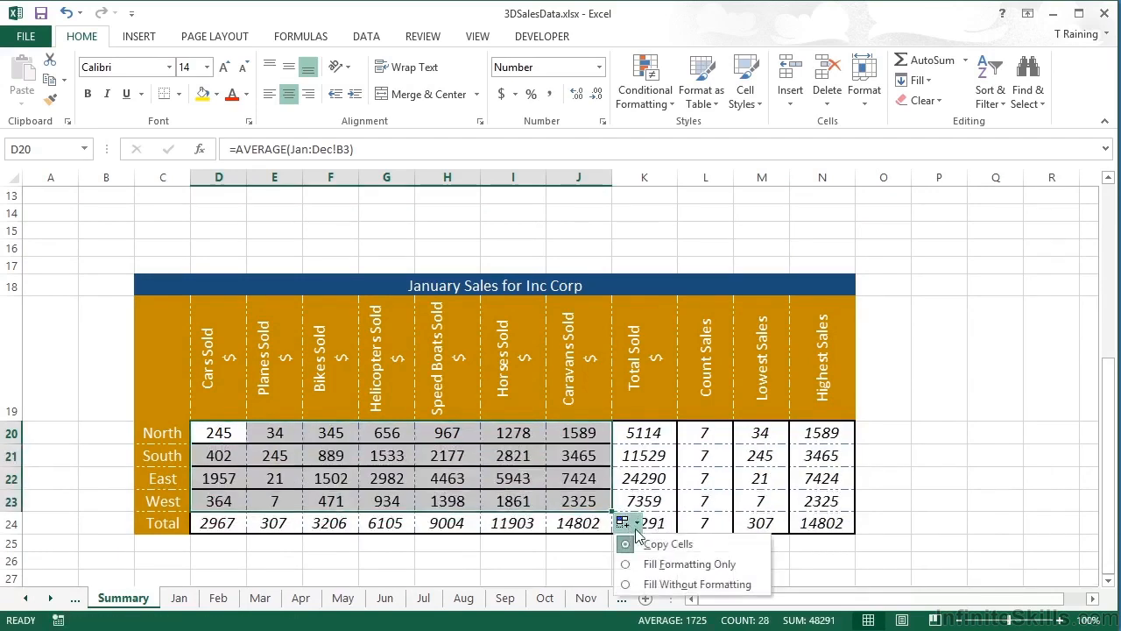
click(665, 583)
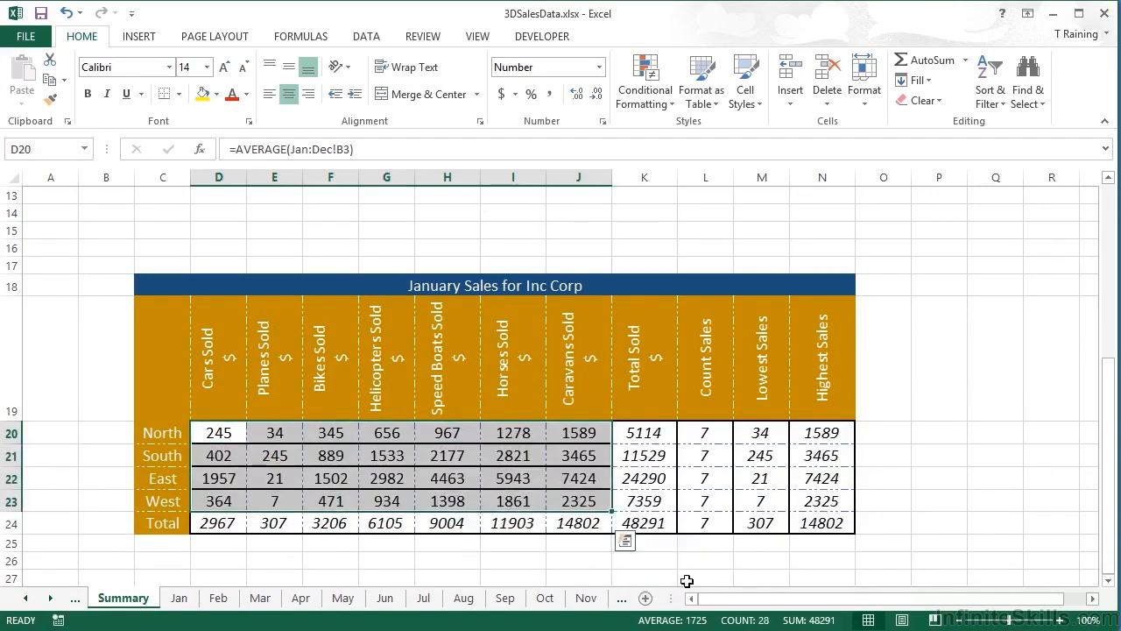
click(220, 434)
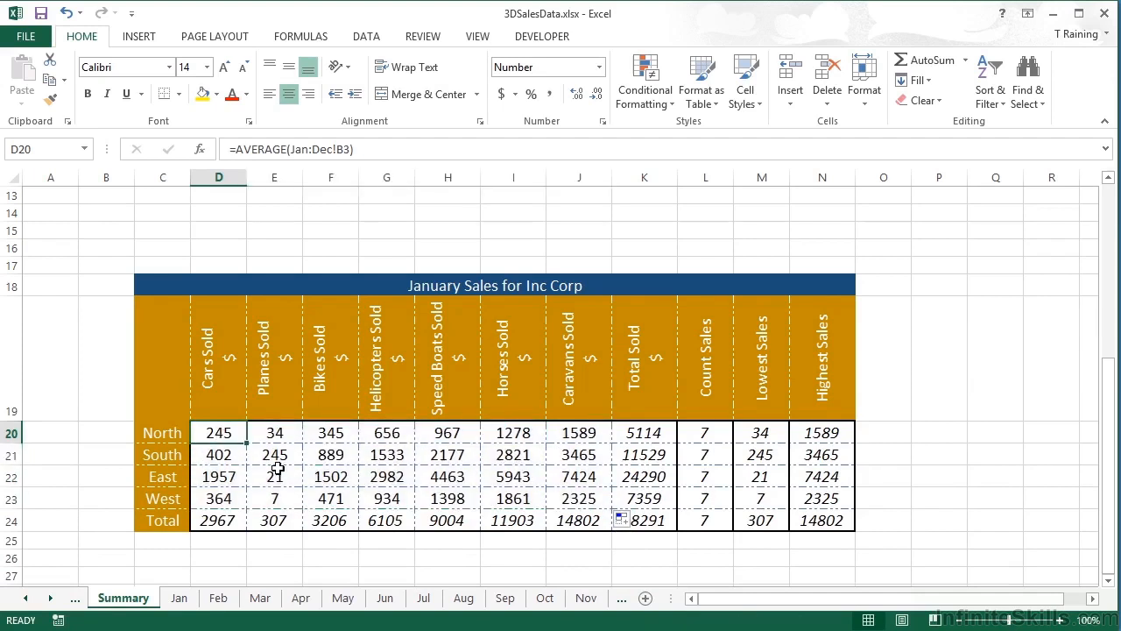